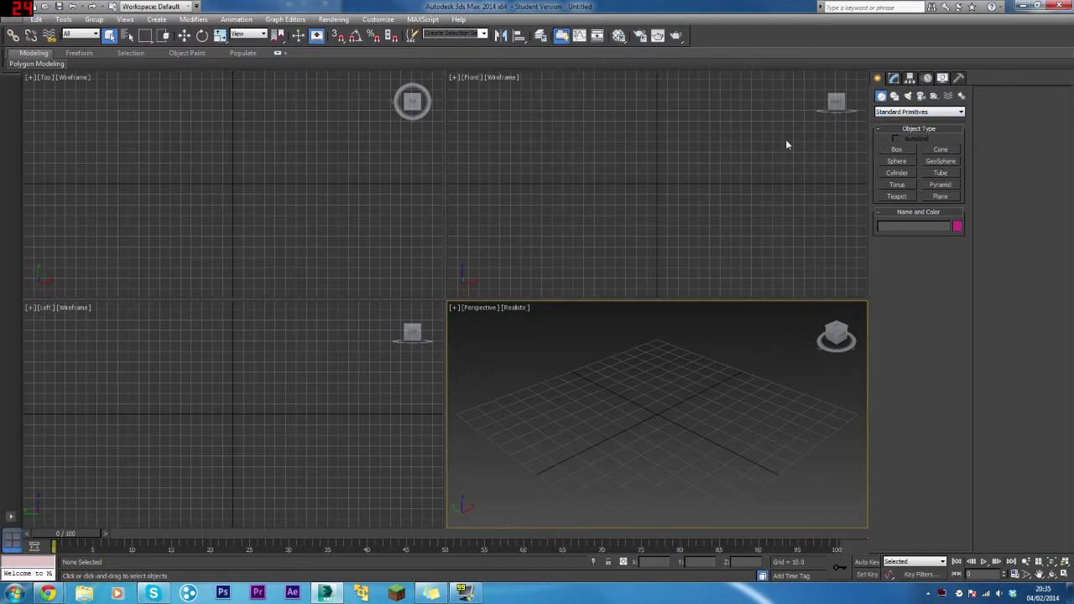
Step: Switch the Create panel to the Splines shape types and choose Line
left_click(895, 79)
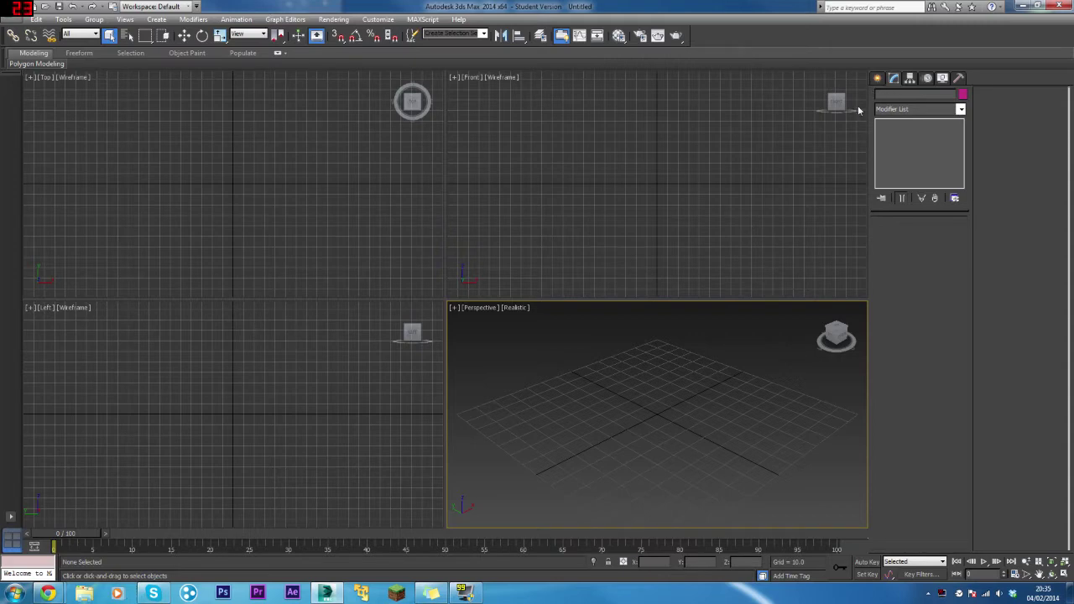
left_click(878, 78)
left_click(895, 96)
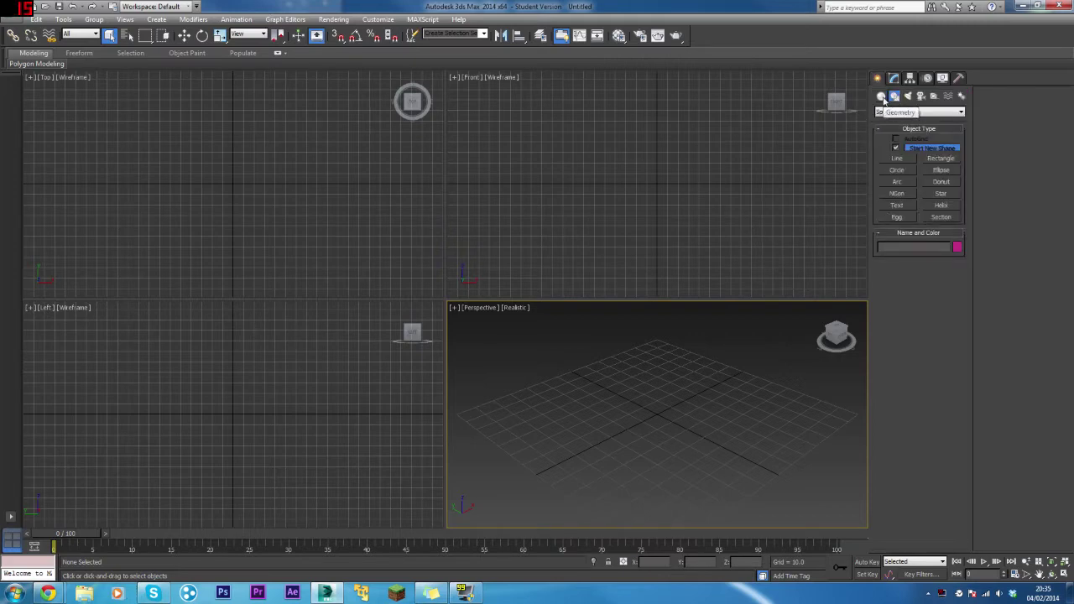
left_click(881, 97)
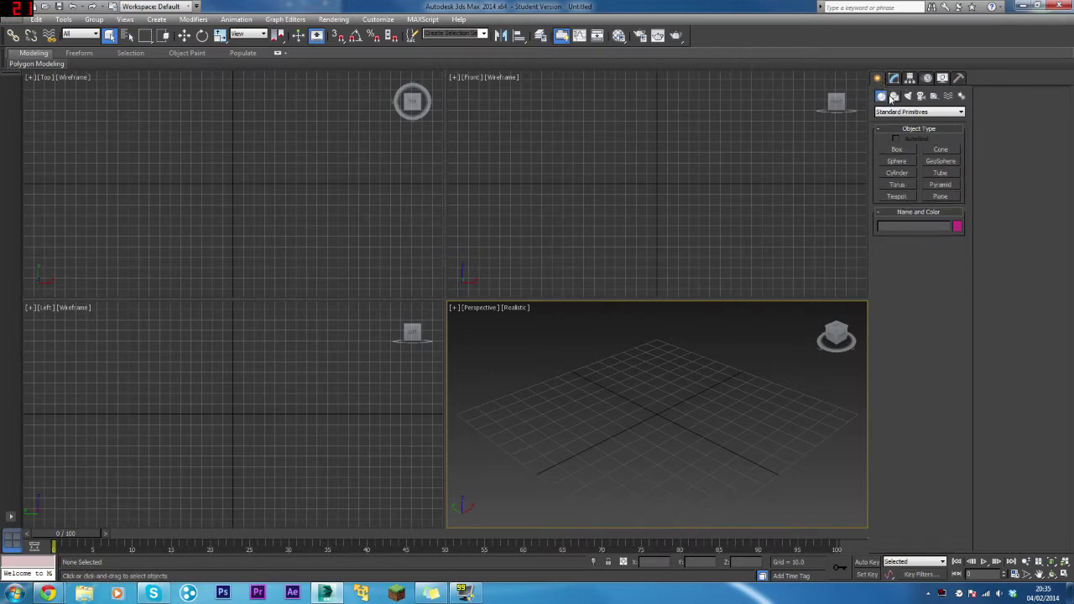
left_click(895, 96)
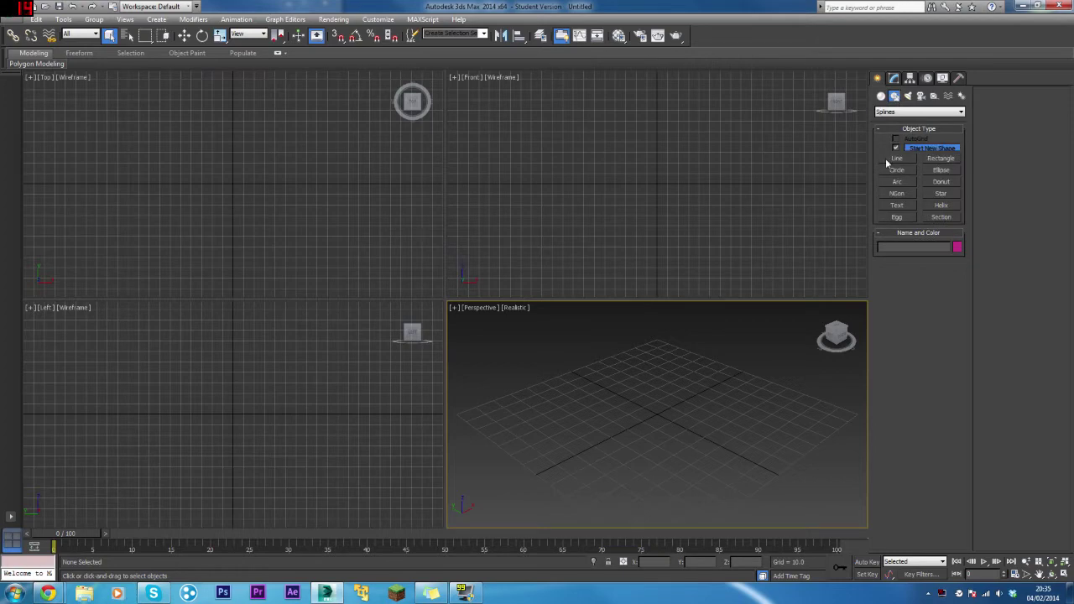
left_click(885, 158)
Step: Trace a thin L-shaped wall-and-base profile in the maximized Front view and close the spline
left_click(723, 144)
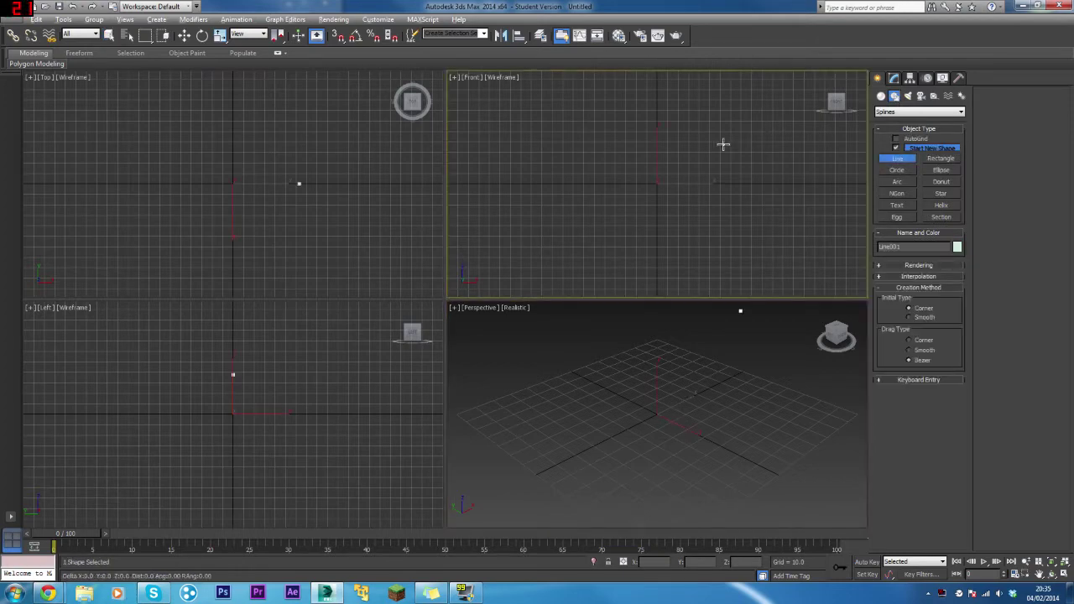
right_click(720, 153)
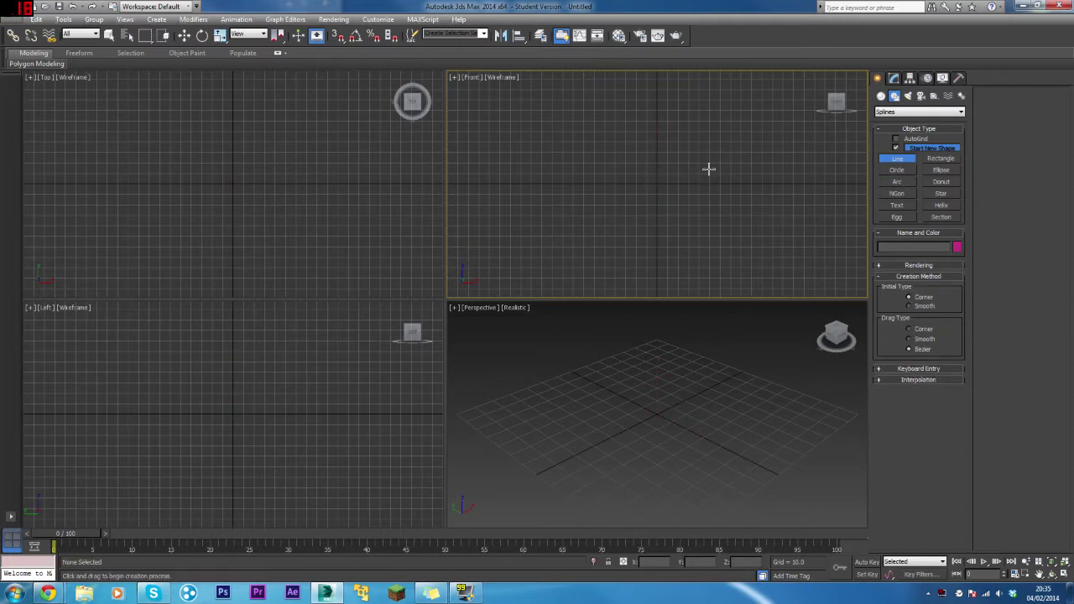
key("alt+w")
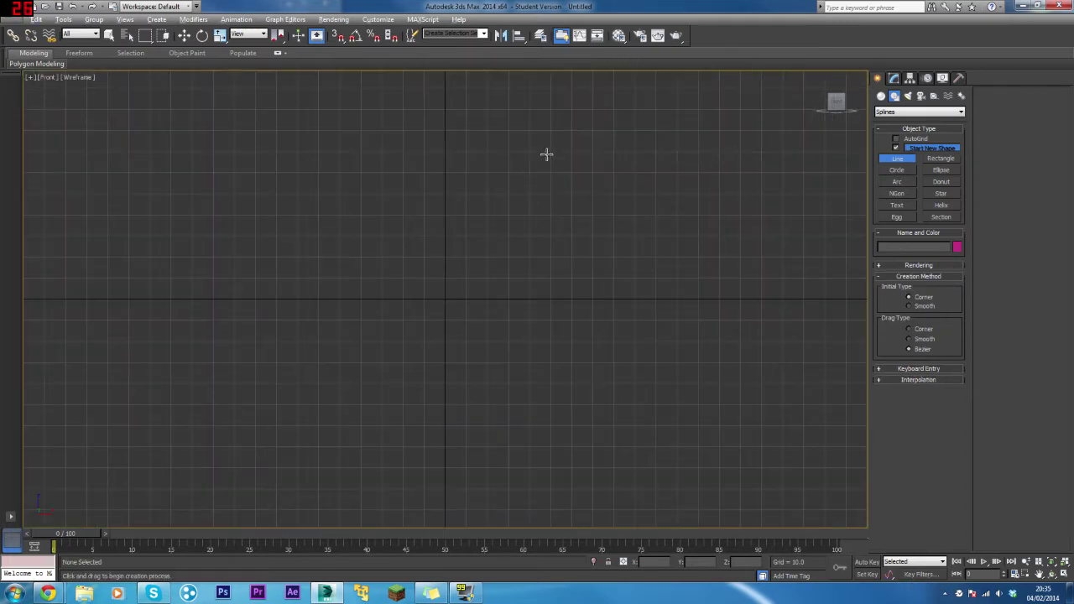
left_click(549, 108)
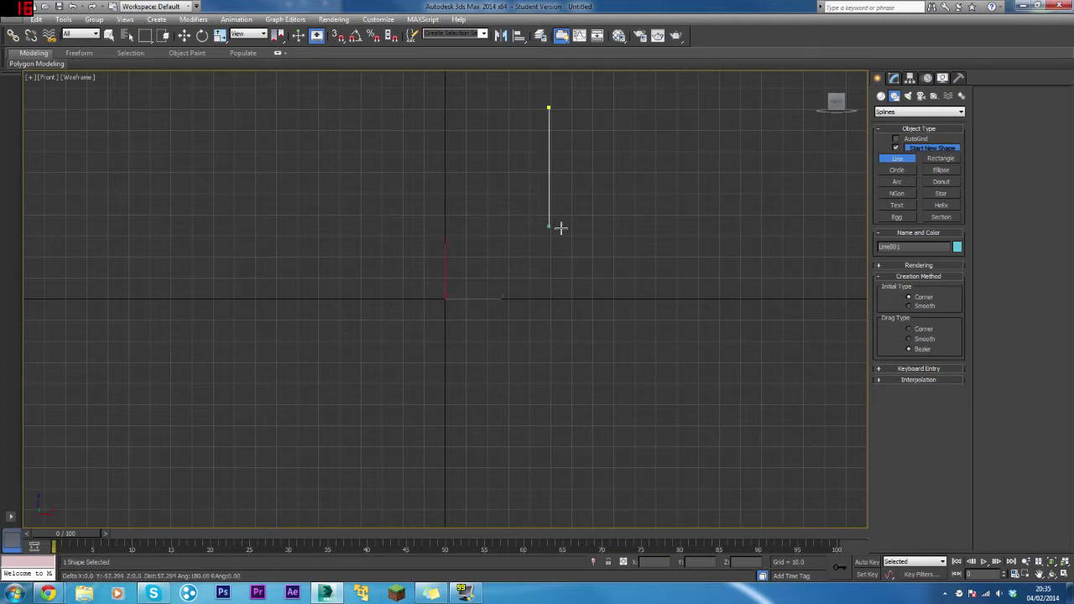
left_click(558, 297)
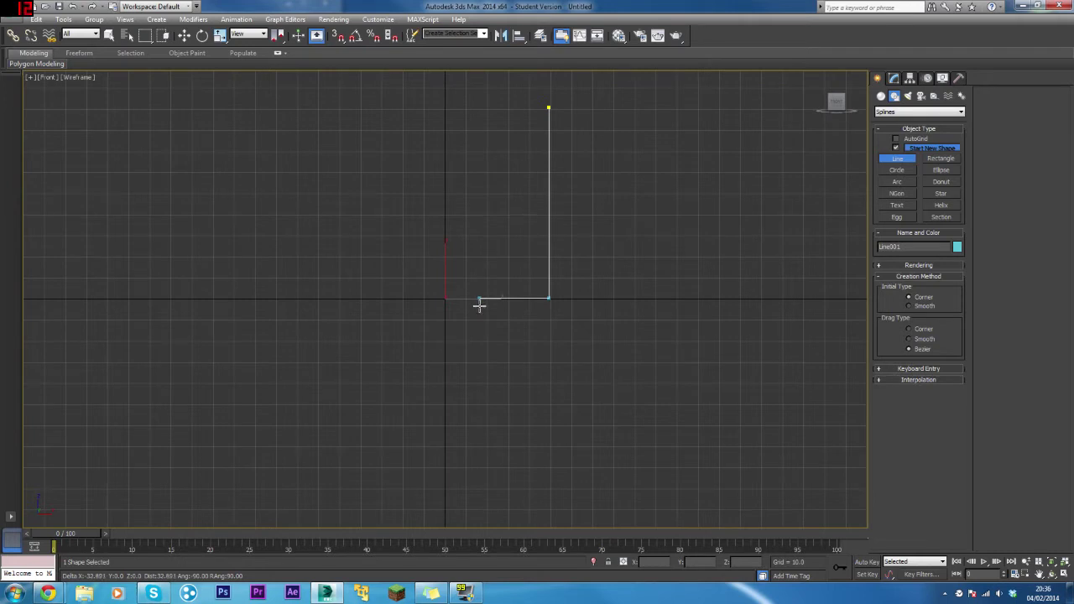
left_click(482, 298)
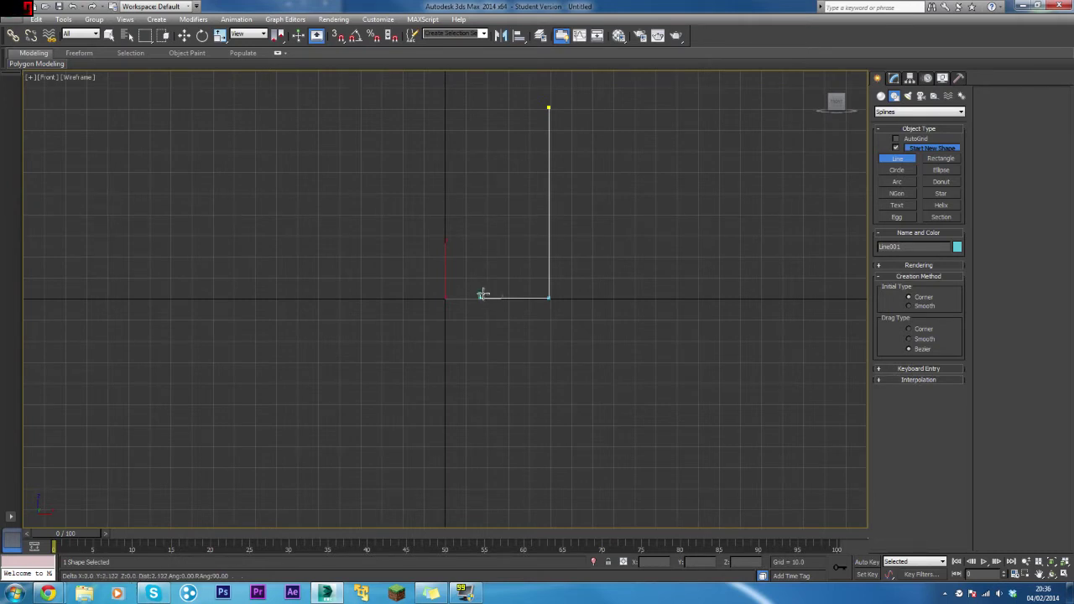
left_click(546, 295)
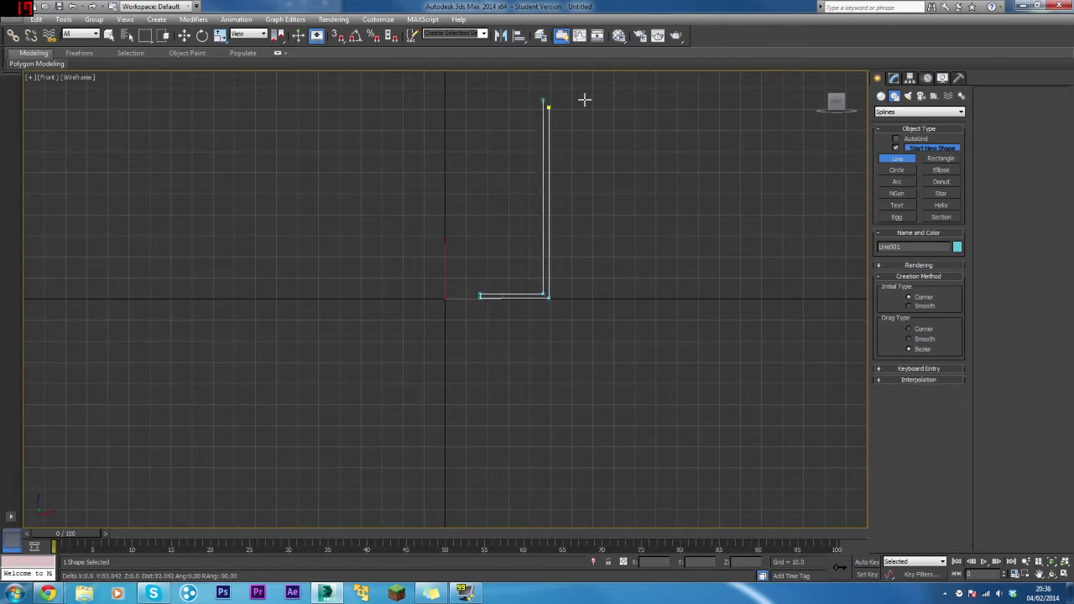
left_click(549, 107)
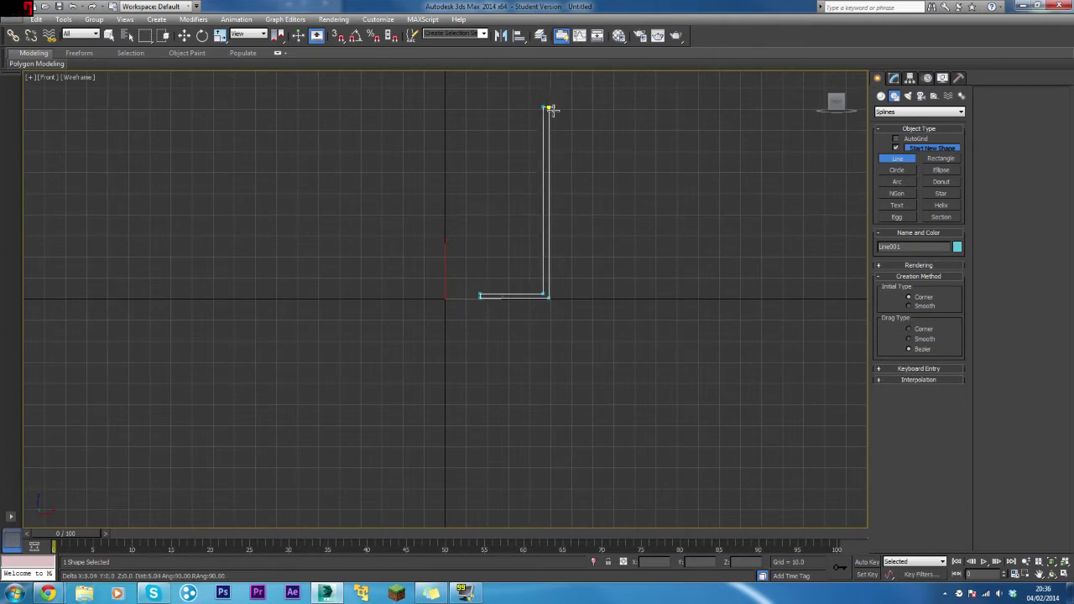
left_click(547, 107)
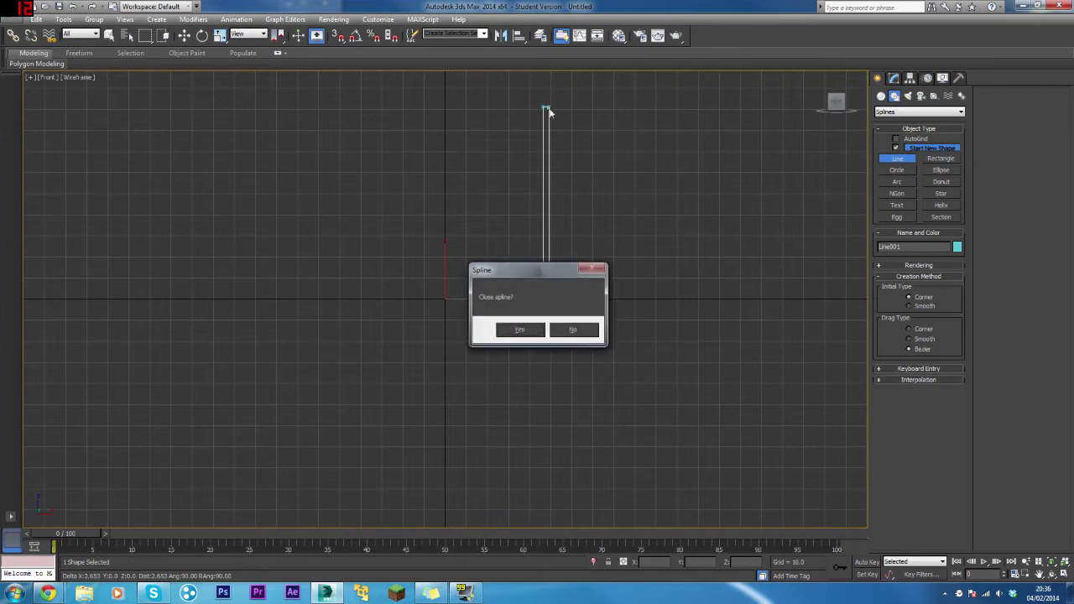
left_click(520, 329)
middle_click_drag(541, 115, 560, 263, "alt")
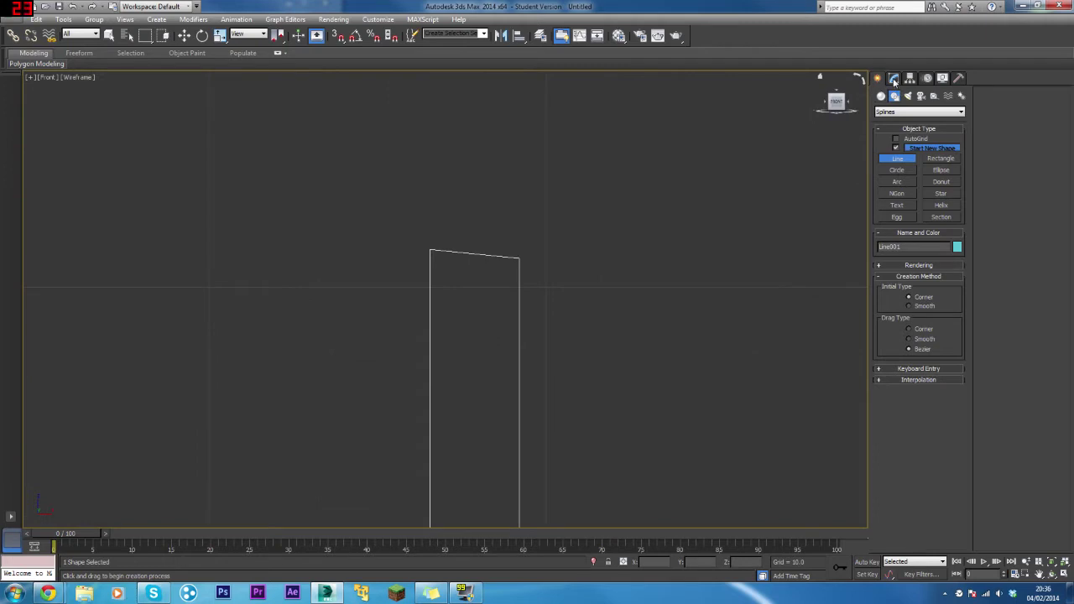
Step: At Vertex level, move Line001's top-left vertex down along Y to level the top edge
left_click(894, 77)
left_click(881, 125)
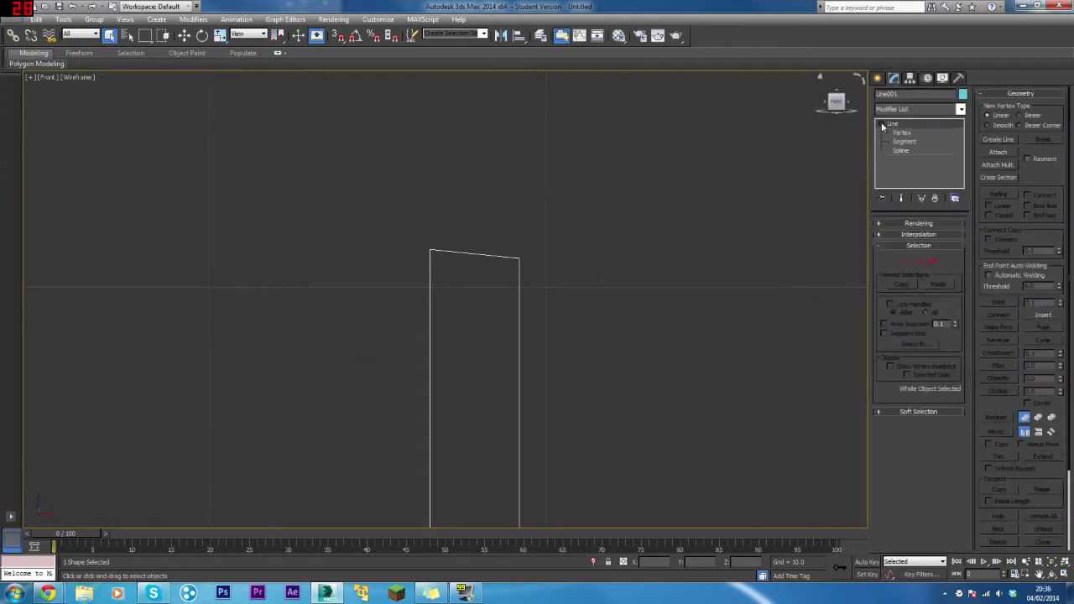
left_click(902, 133)
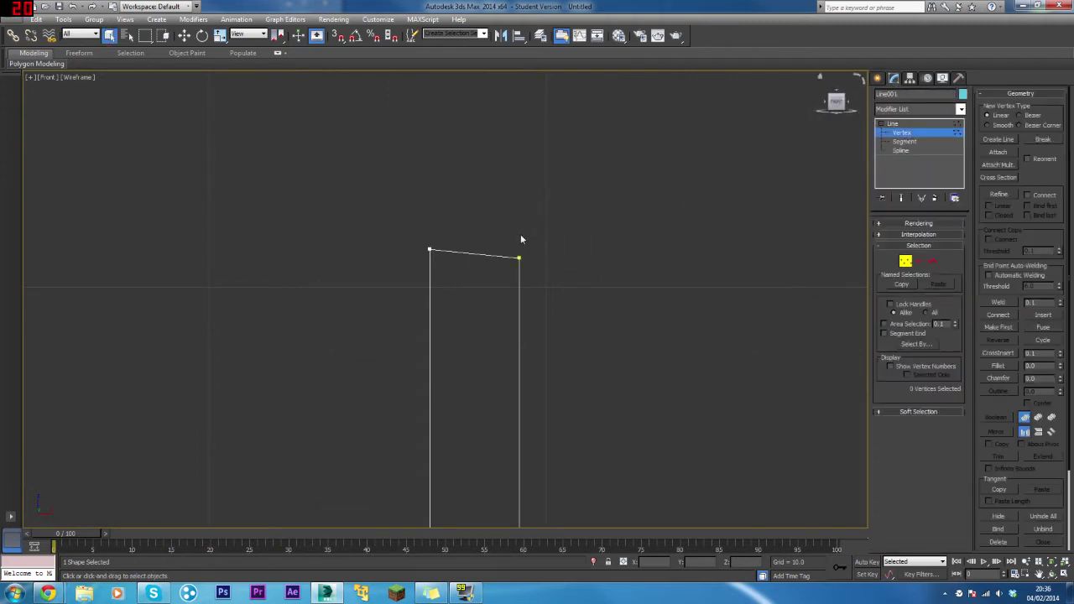
left_click_drag(466, 306, 465, 304)
key("w")
left_click_drag(428, 207, 426, 219)
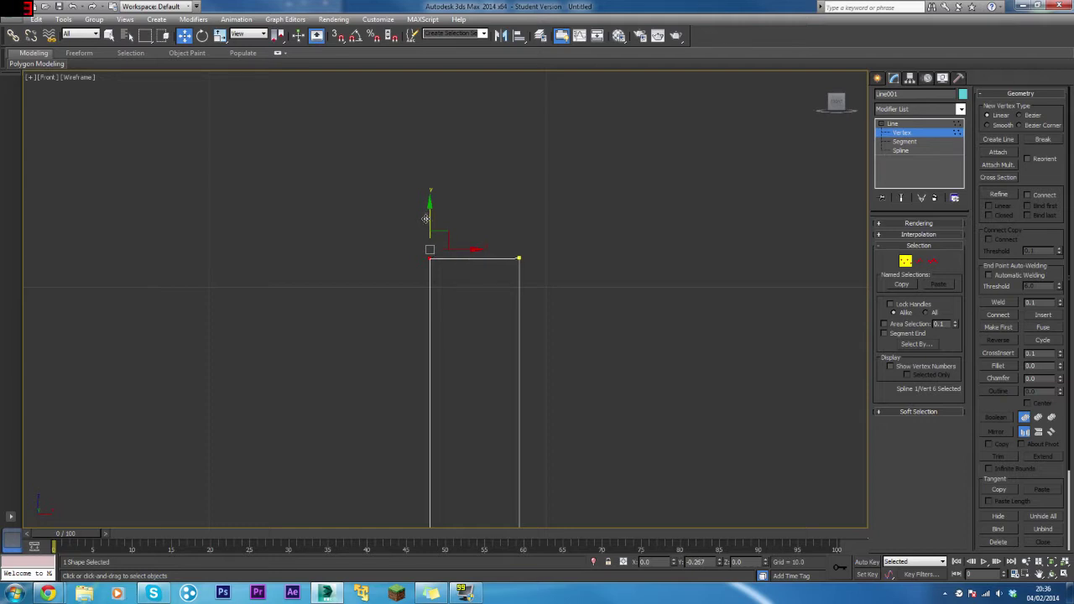
left_click_drag(426, 219, 426, 227)
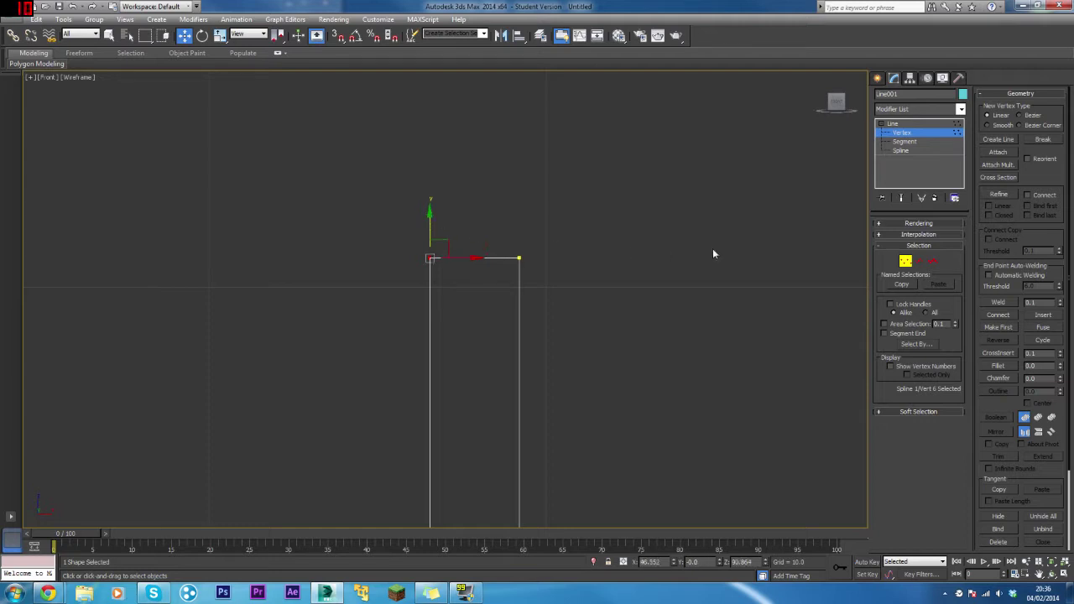
Step: Exit Vertex level, deselect the line, and frame the whole profile
left_click(895, 125)
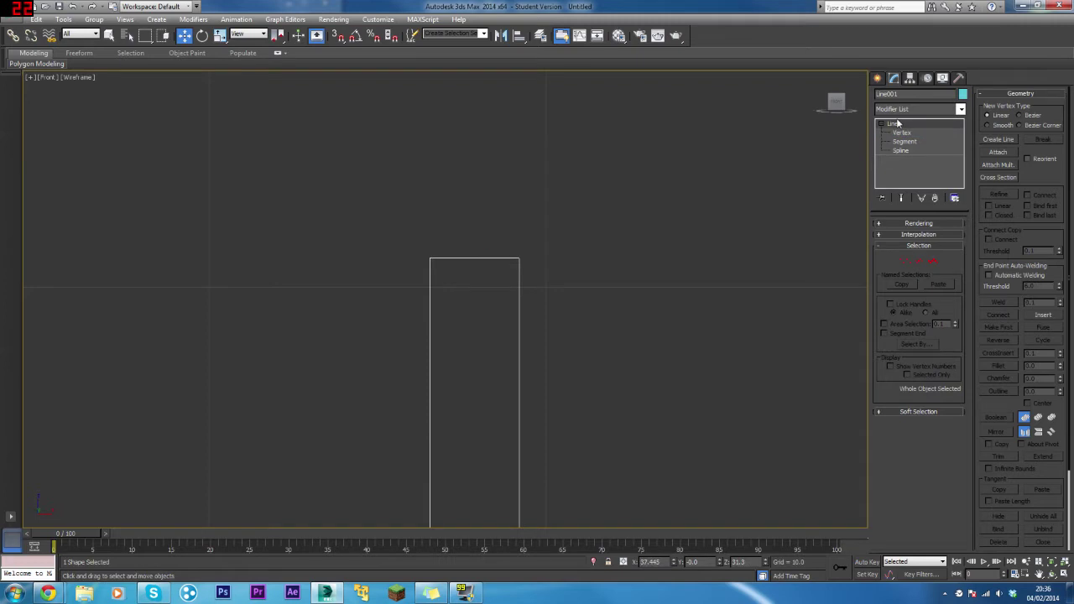
left_click(603, 172)
scroll(604, 172, "down", 10)
middle_click_drag(619, 252, 592, 230)
Step: Apply a Lathe modifier to the profile and align it to Min
left_click_drag(625, 162, 528, 252)
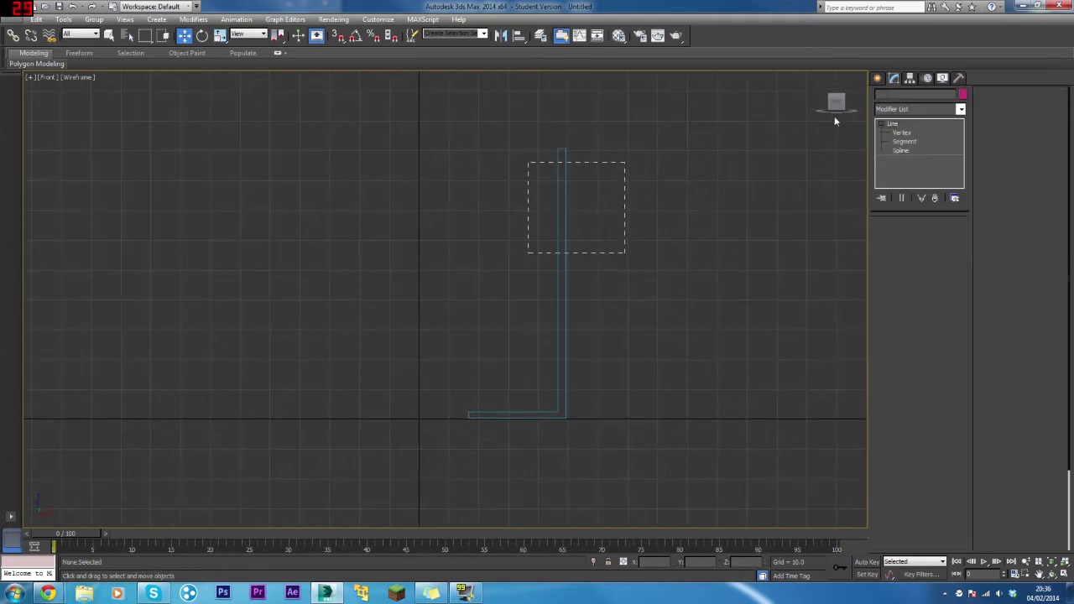
left_click(894, 109)
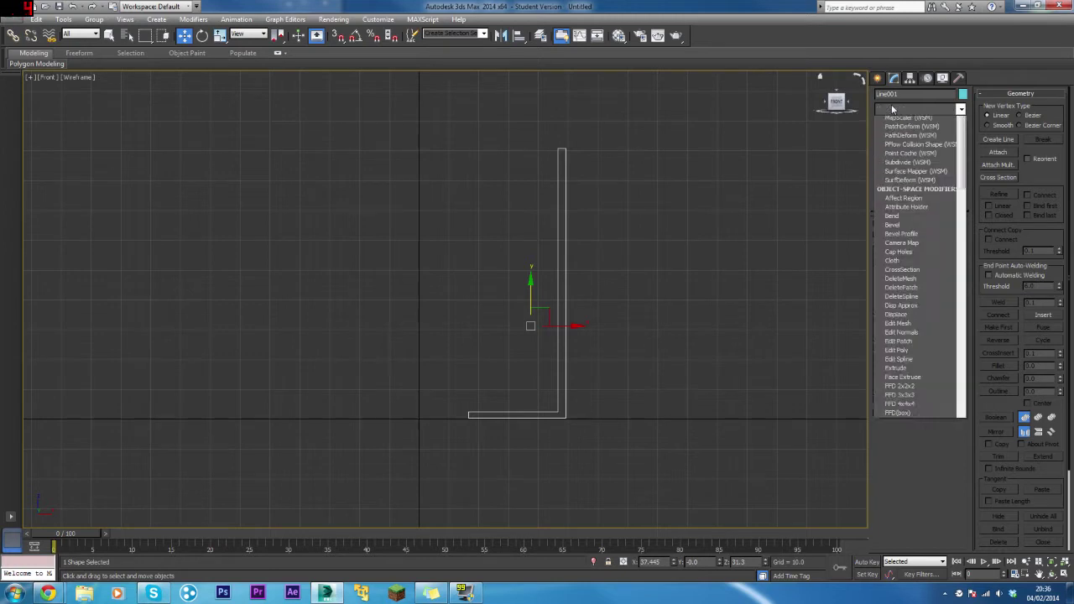
scroll(927, 413, "down", 4)
scroll(927, 414, "down", 5)
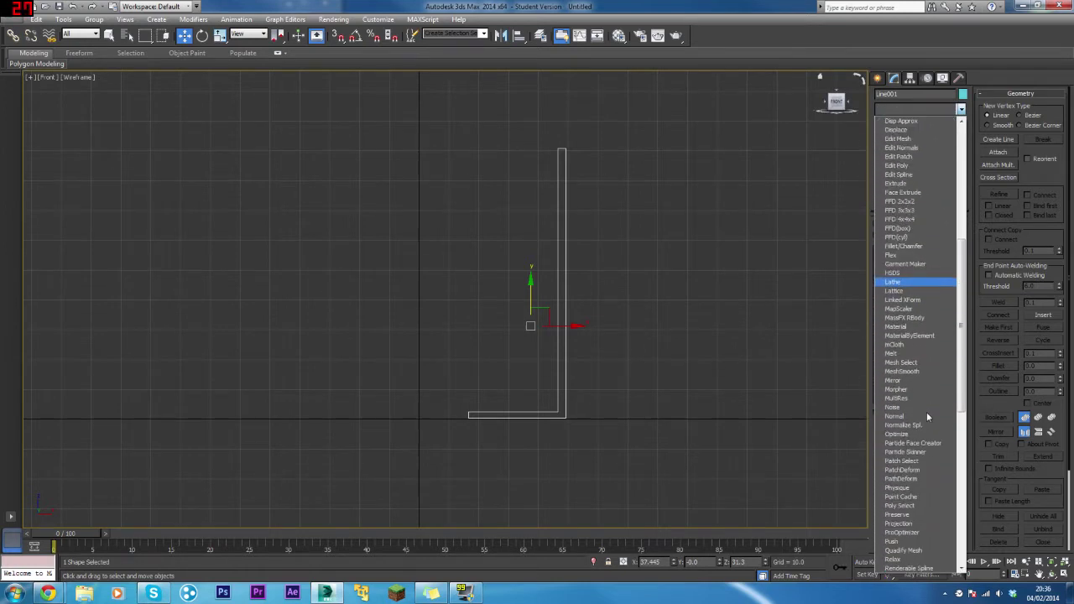
left_click(897, 282)
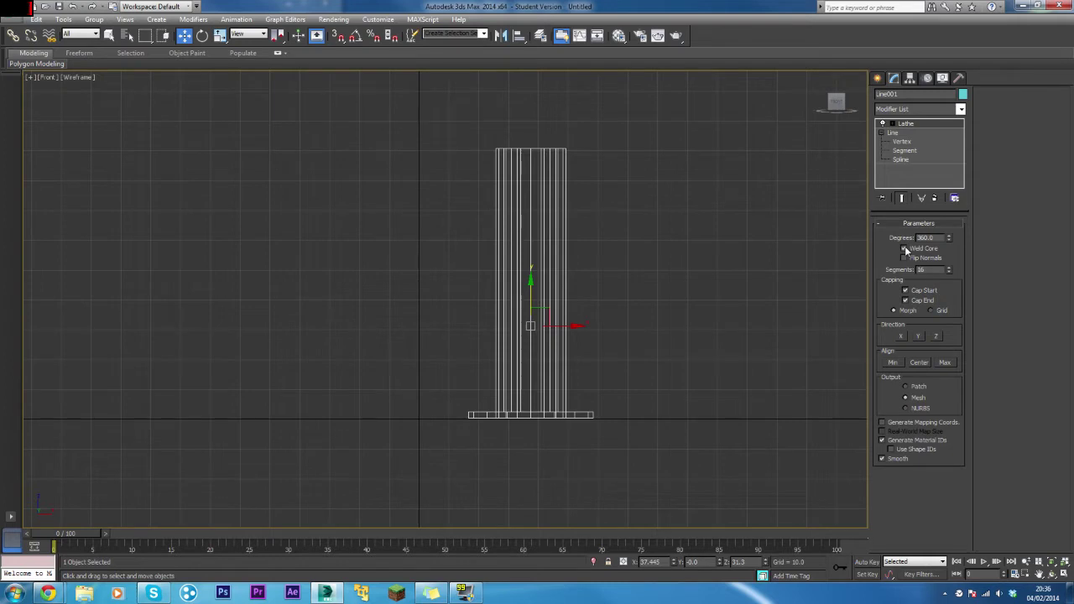
left_click(893, 363)
Step: Maximize the Perspective view and pan to frame the hollow cup
key("alt+w")
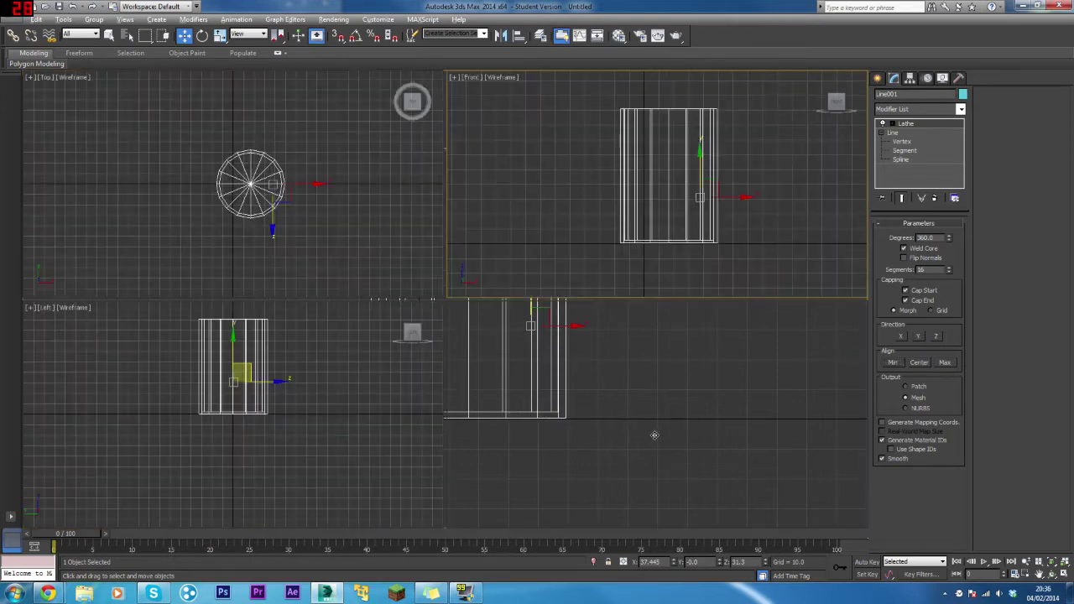
key("alt+w")
mouse_move(622, 308)
middle_mouse_down()
mouse_move(638, 449)
mouse_move(631, 470)
mouse_move(624, 449)
mouse_move(625, 503)
mouse_move(554, 382)
middle_mouse_up()
scroll(638, 449, "down", 3)
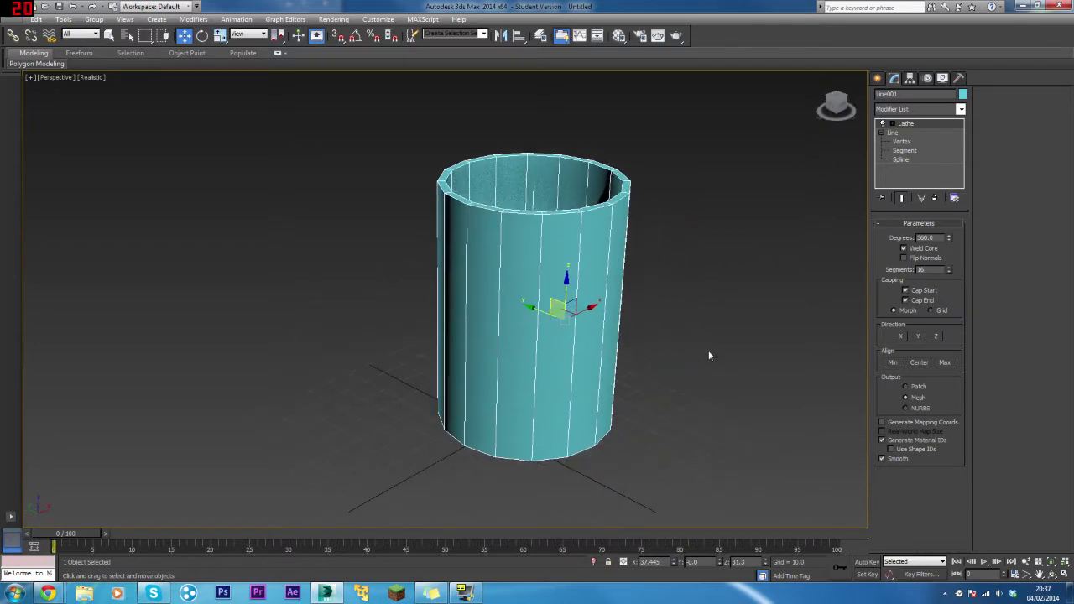
Step: Convert the cup to an Editable Poly and switch to Edge level
right_click(553, 257)
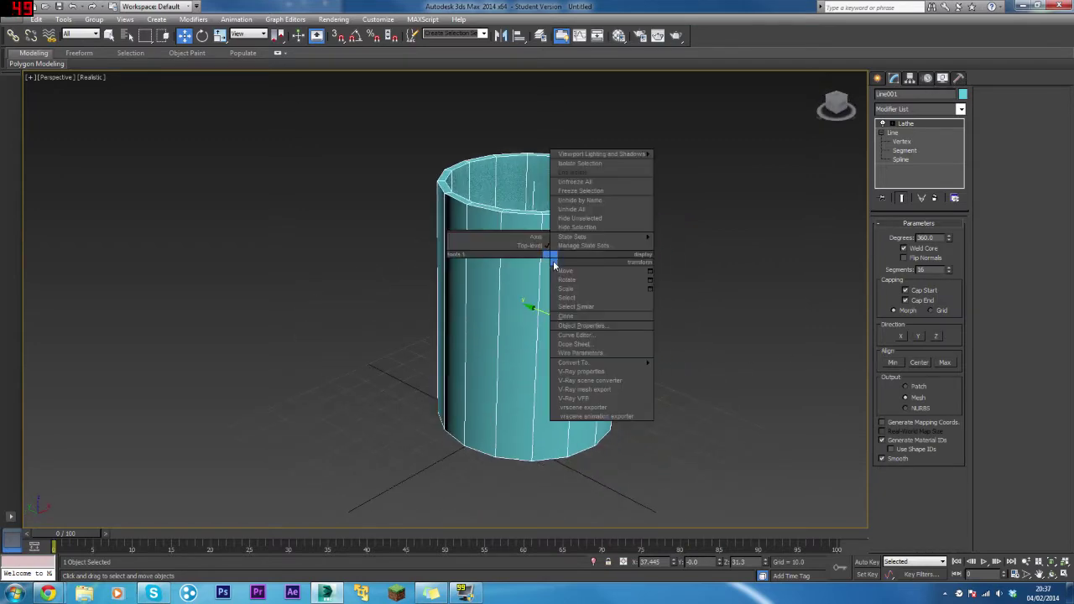
mouse_move(631, 362)
left_click(684, 370)
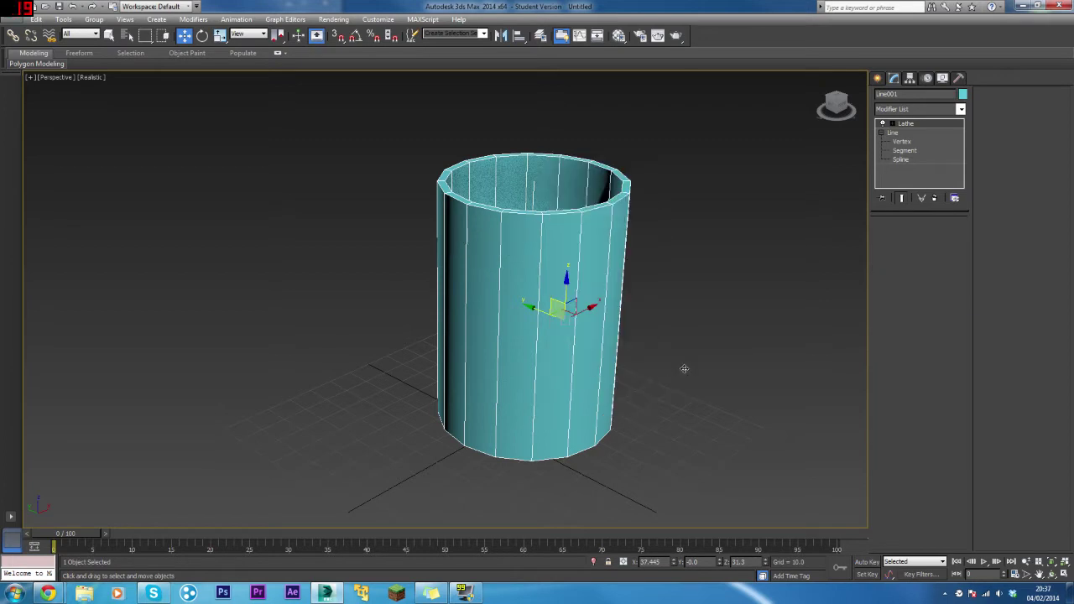
left_click(882, 124)
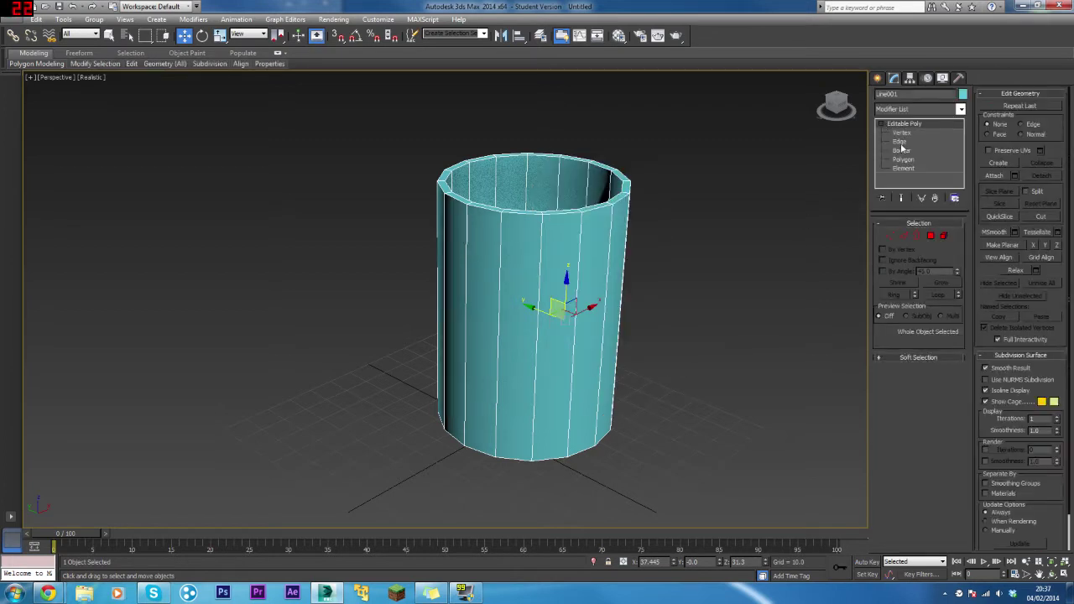
left_click(901, 142)
Step: Connect all vertical edges with 7 segments, then frame the cup in the Front view
key("alt+w")
left_click_drag(788, 183, 491, 190)
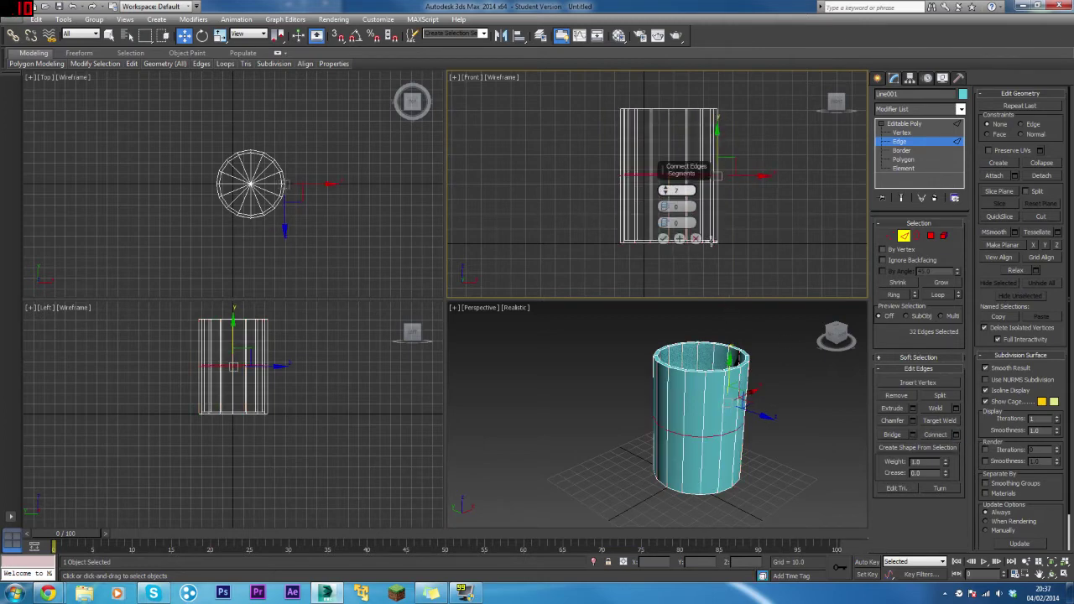
left_click(663, 239)
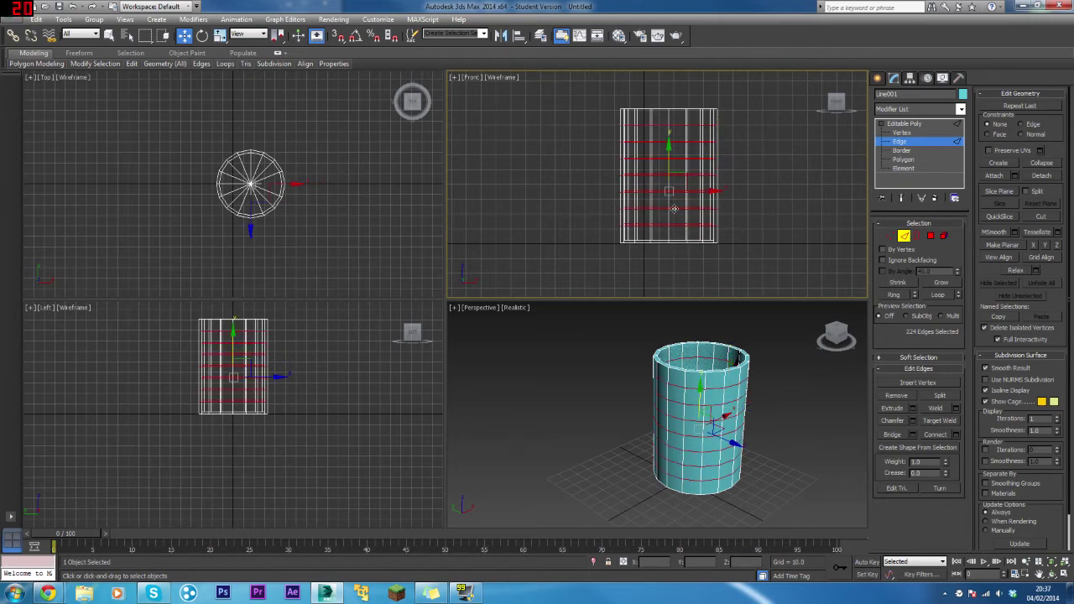
key("alt+w")
middle_click_drag(467, 232, 567, 232)
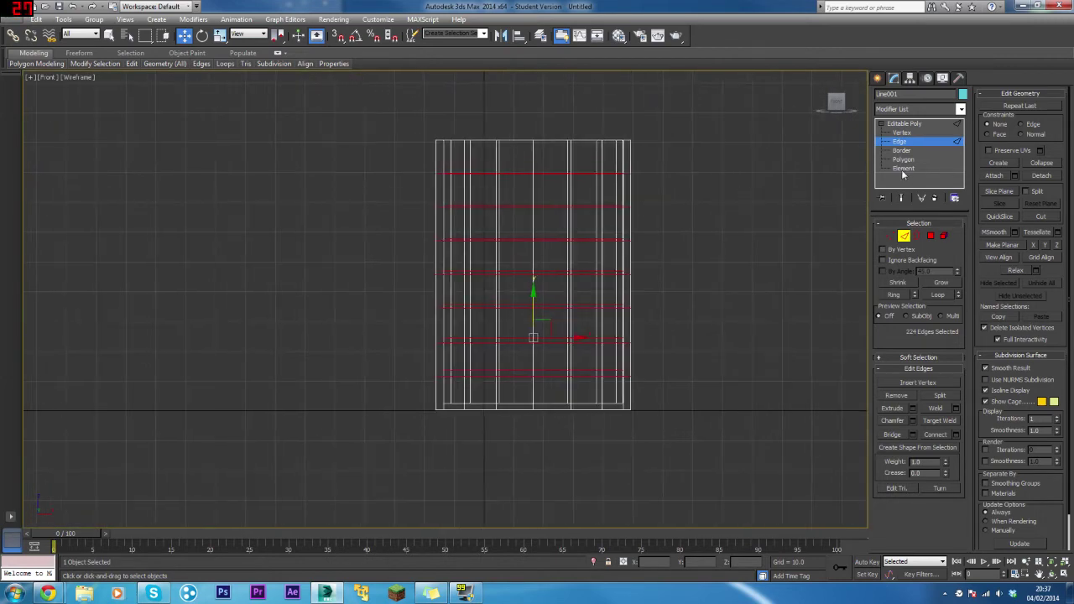
Step: In Polygon mode, select one front face near the top and one near the bottom
left_click(895, 160)
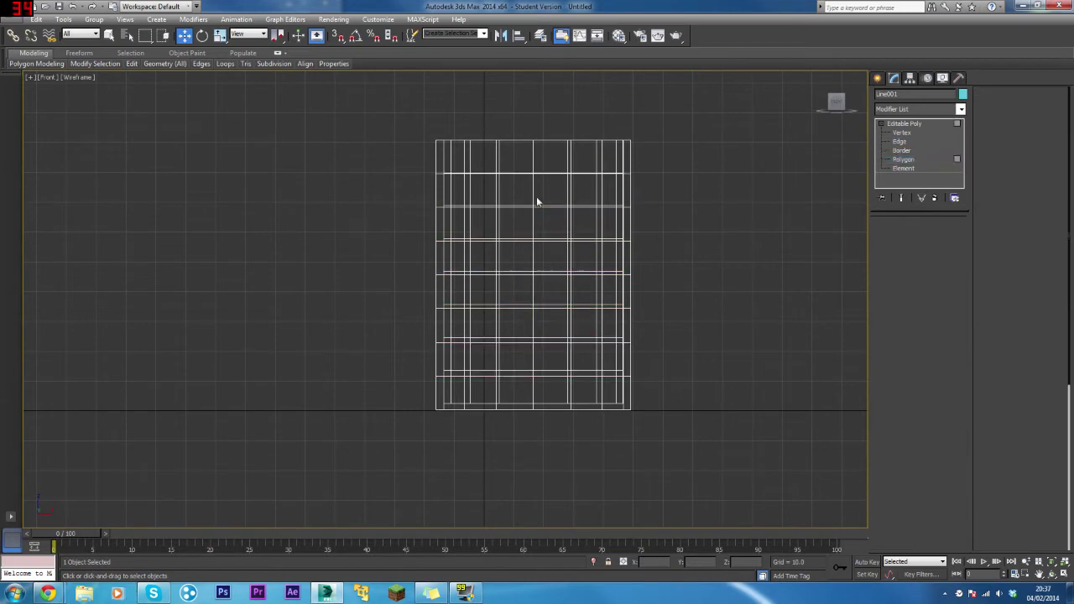
left_click(546, 188)
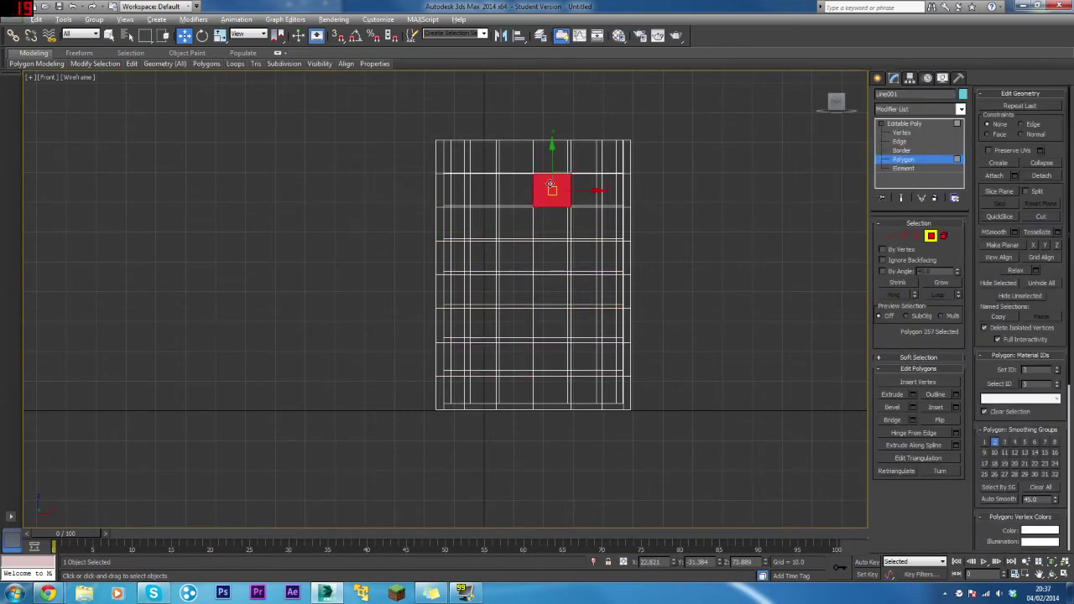
key("alt+w")
key("alt+w")
key("alt+w")
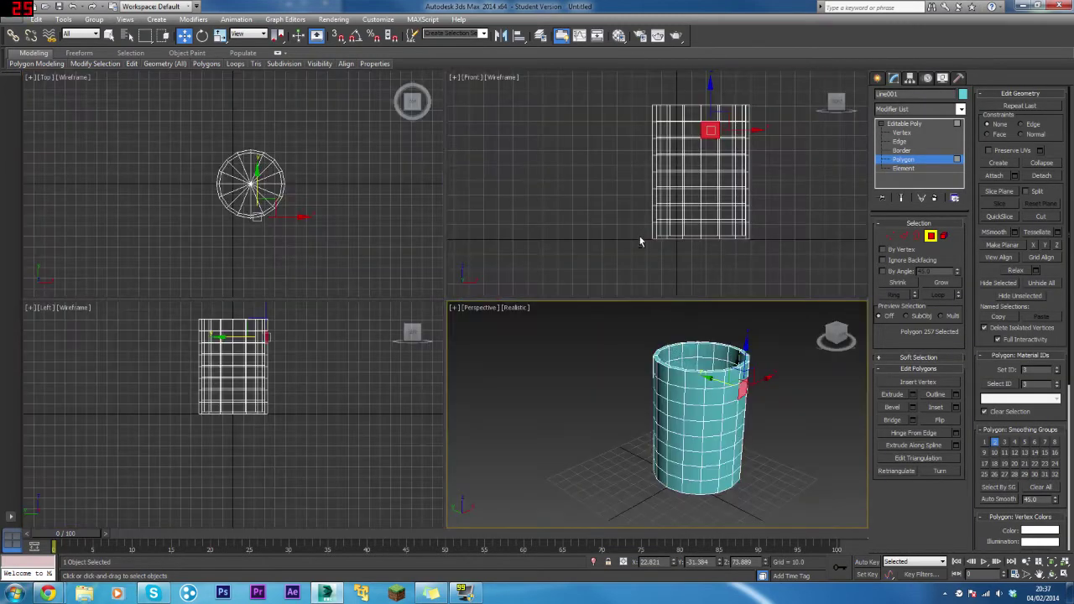
middle_click(671, 216)
key("alt+w")
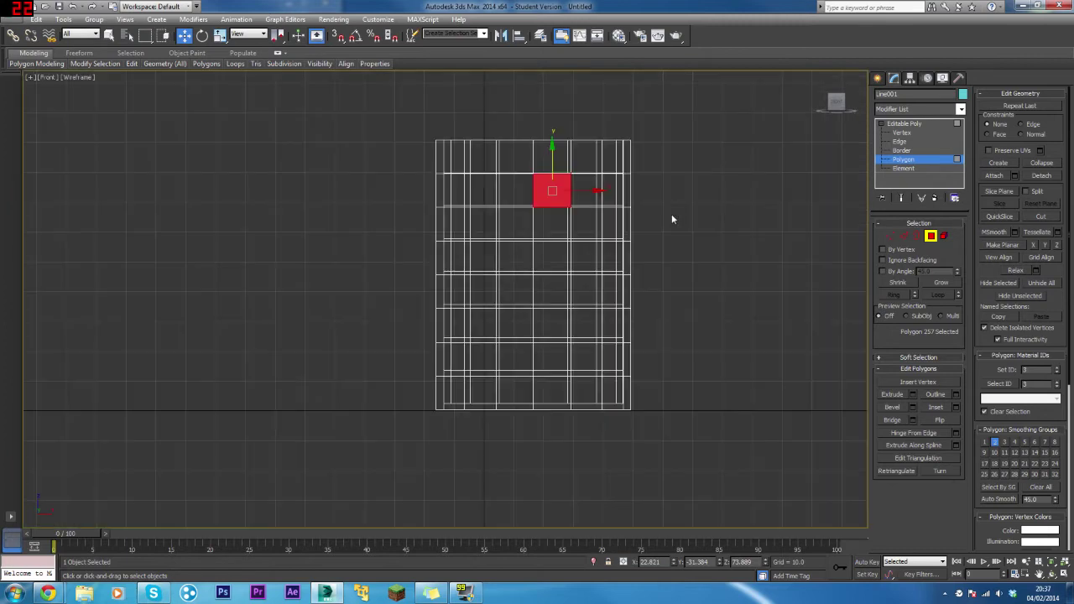
left_click(549, 357, "ctrl")
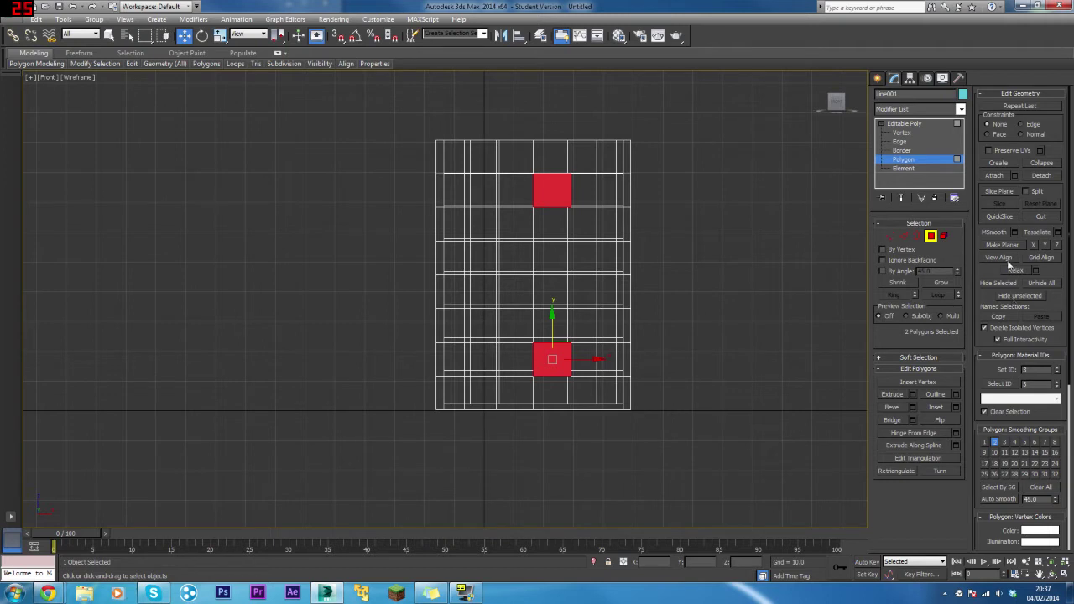
Step: Inset both selected faces by 1.0
left_click(956, 408)
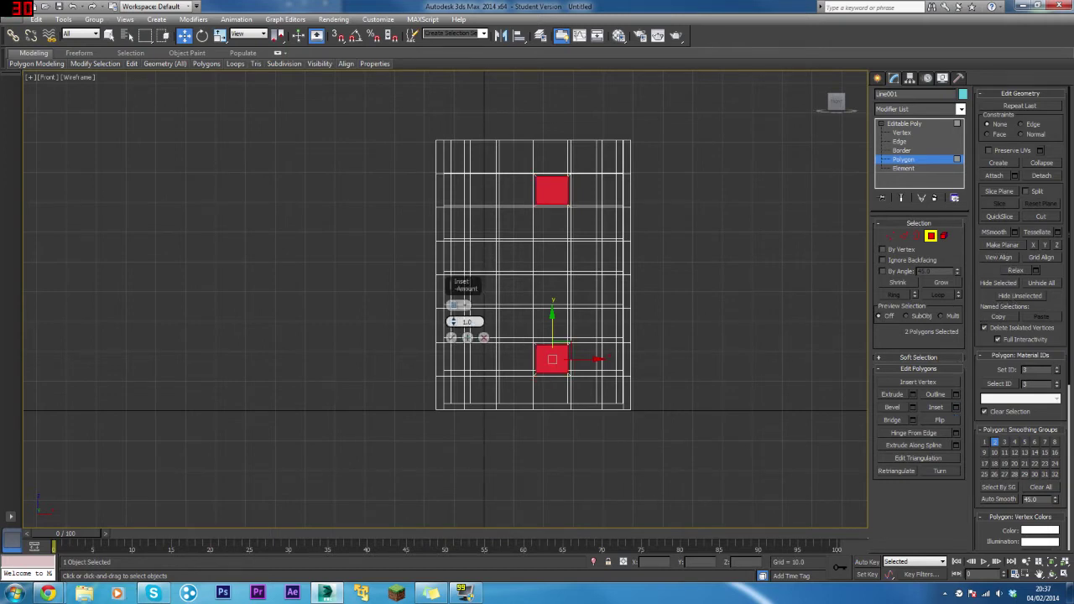
left_click_drag(466, 284, 727, 172)
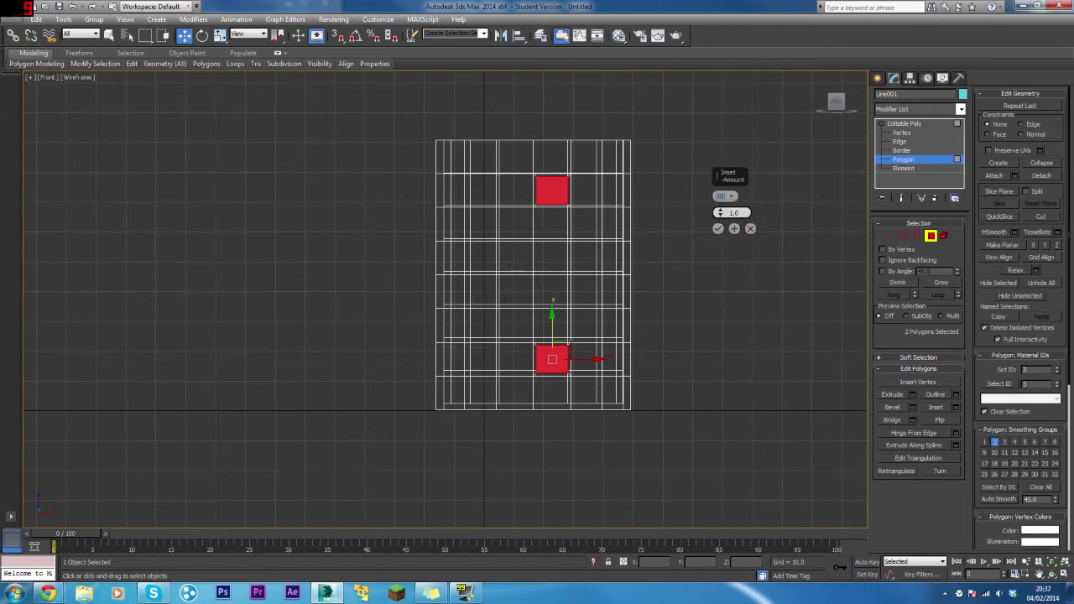
left_click(718, 229)
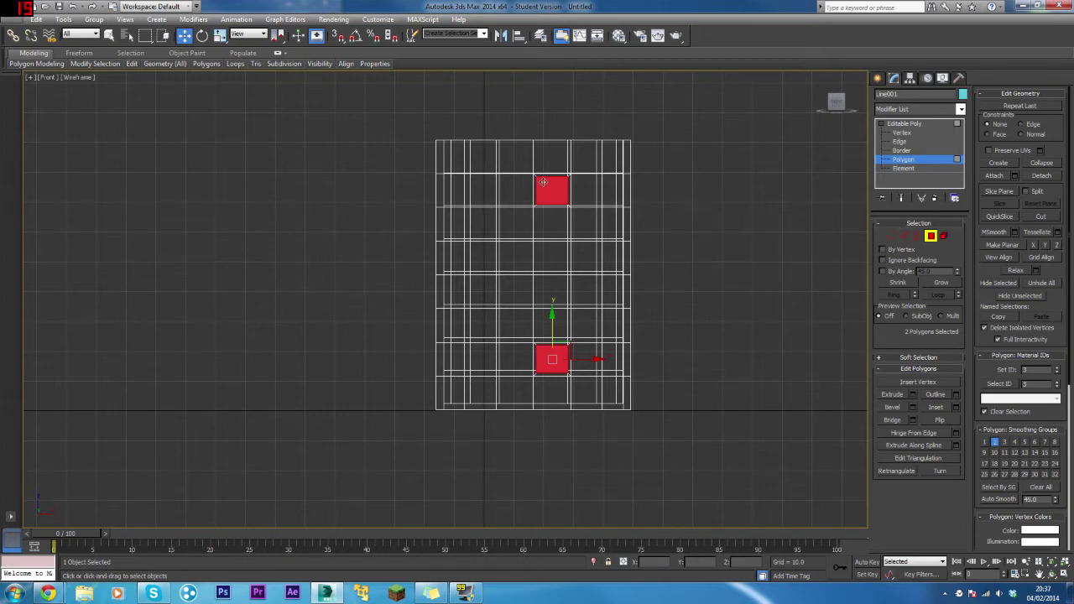
Step: Scale both inset faces on Y to about 81%, then return to Polygon level
key("r")
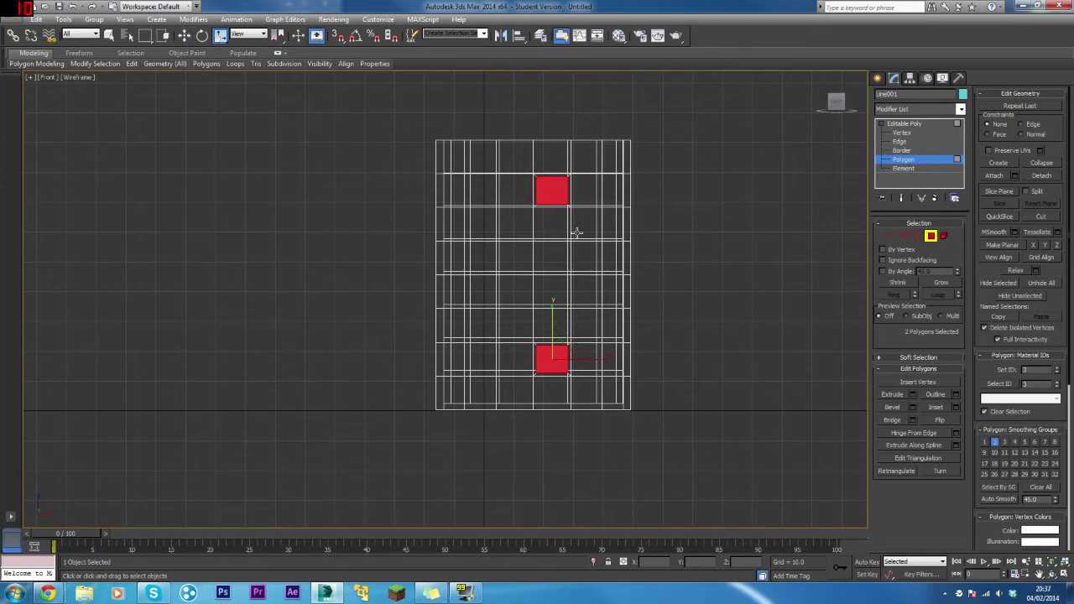
left_click_drag(550, 308, 552, 317)
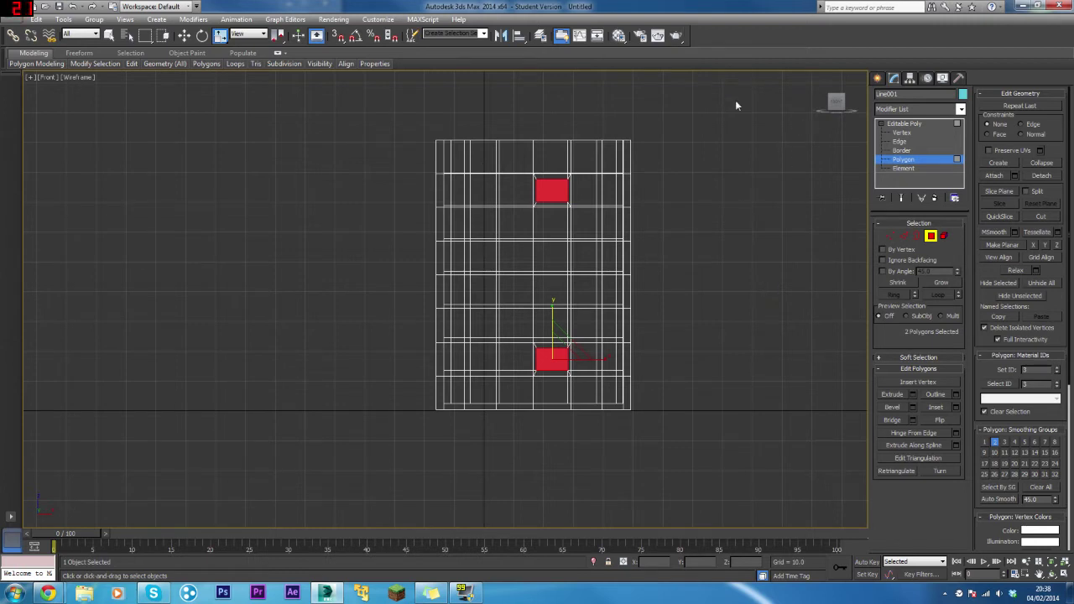
left_click(881, 125)
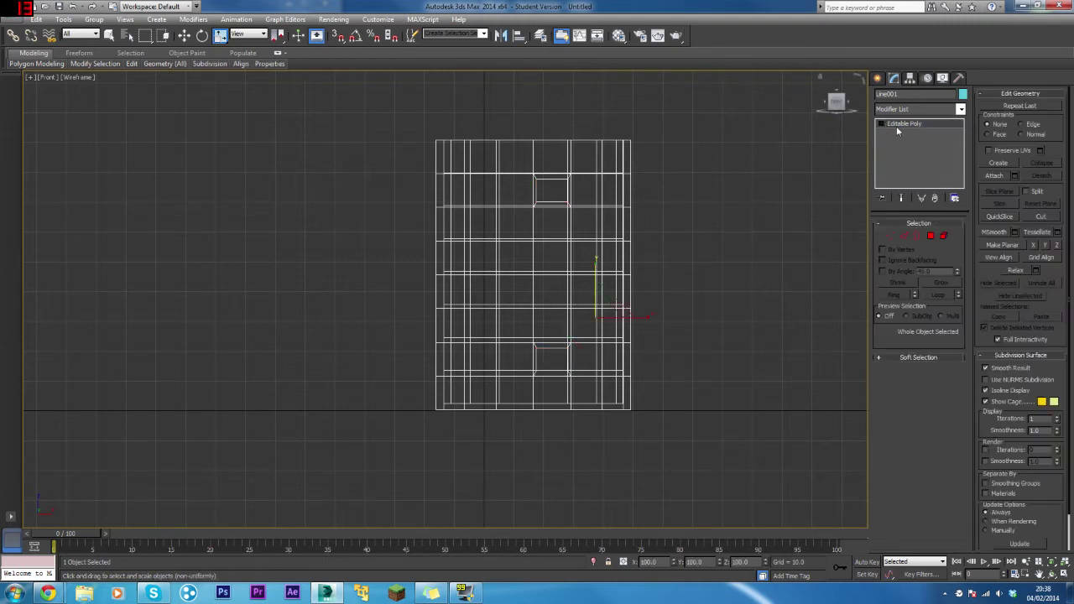
left_click(882, 124)
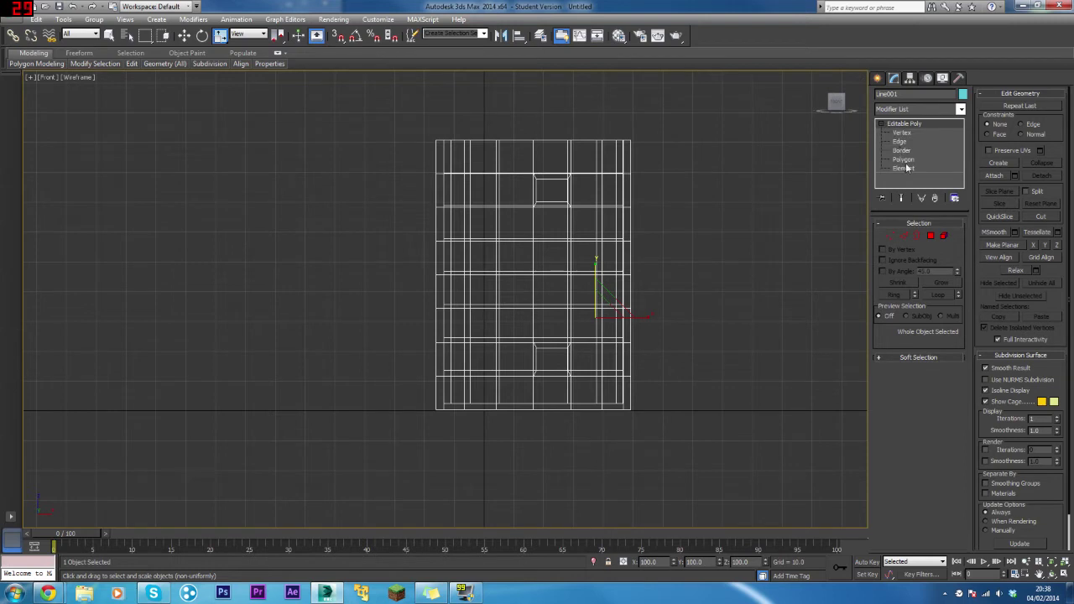
left_click(904, 159)
Step: Select only the upper inset face, open Hinge From Edge, and orbit the maximized Perspective to face it
left_click(647, 225)
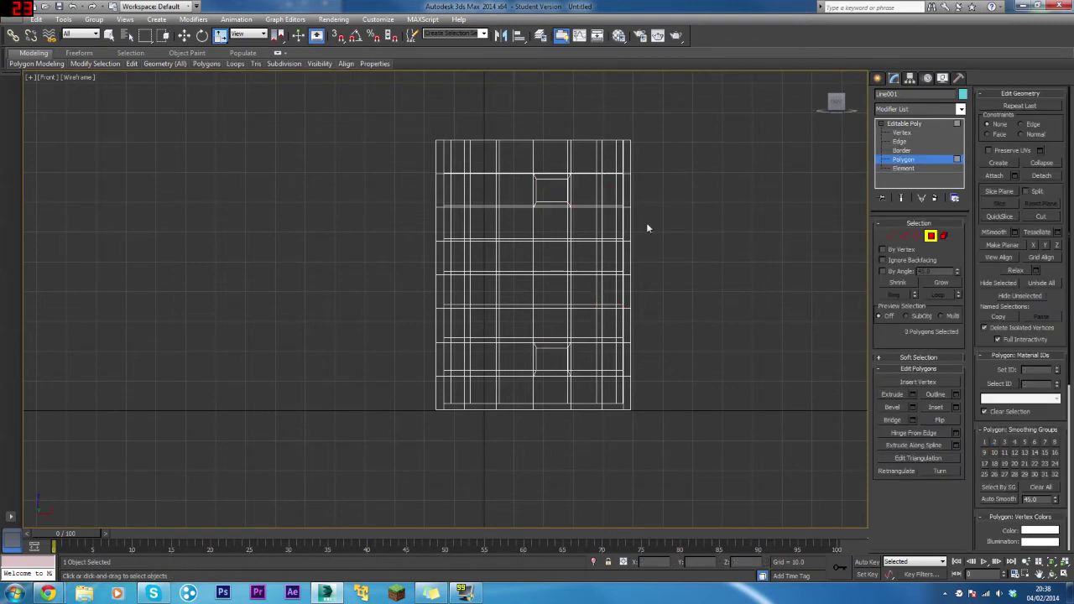
left_click(553, 189)
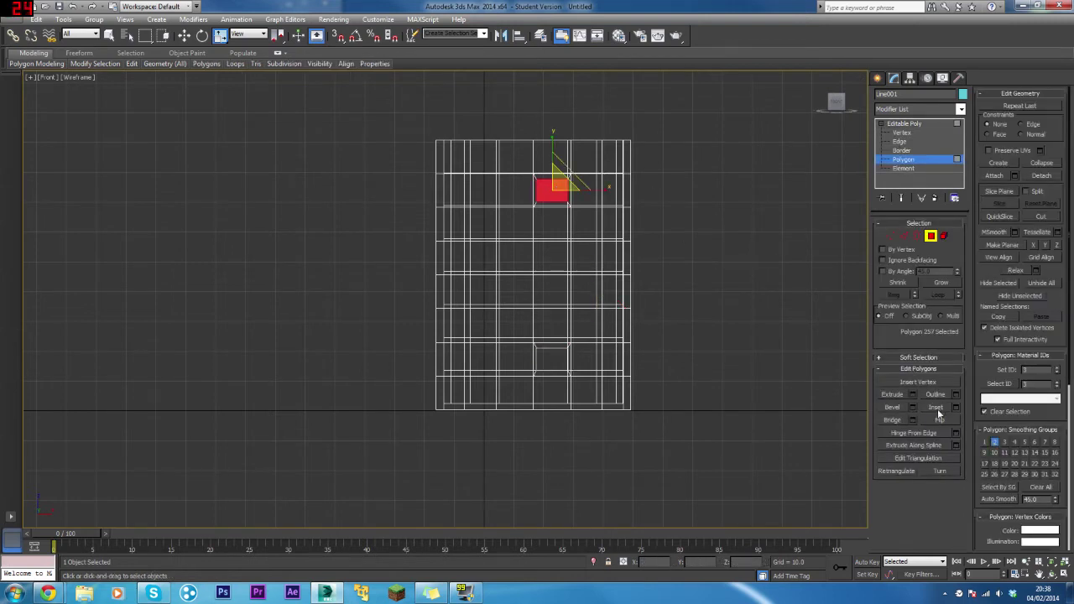
left_click(955, 433)
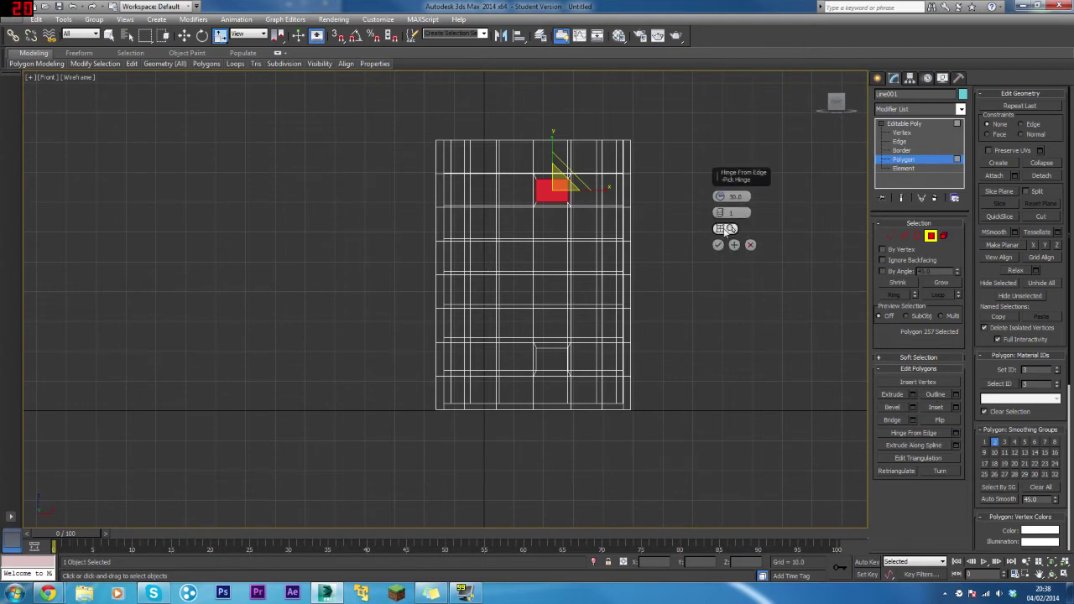
left_click(727, 229)
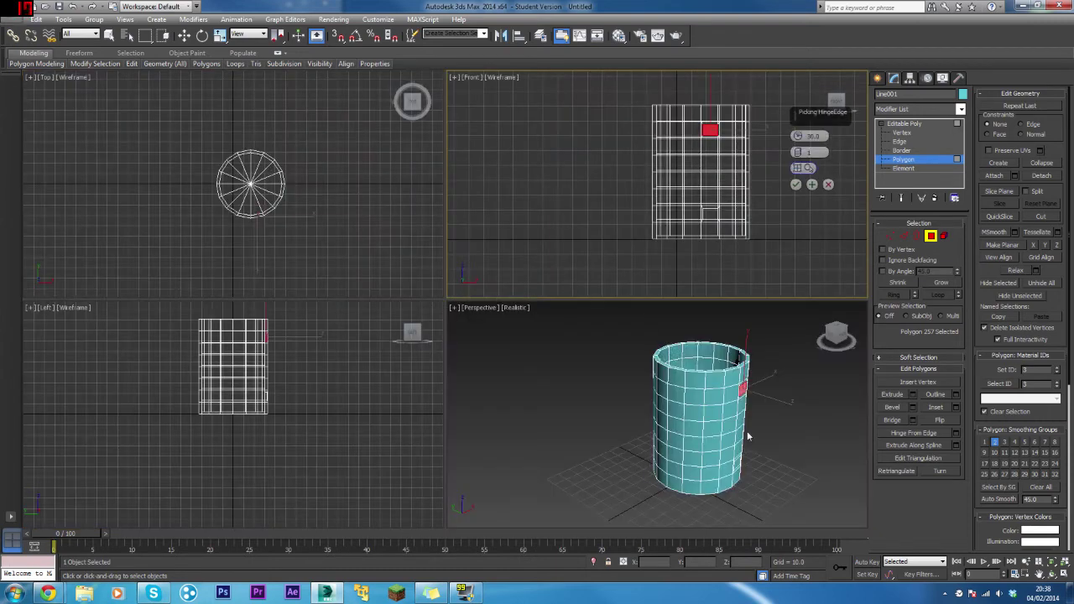
key("alt+w")
middle_click_drag(639, 347, 592, 329, "alt")
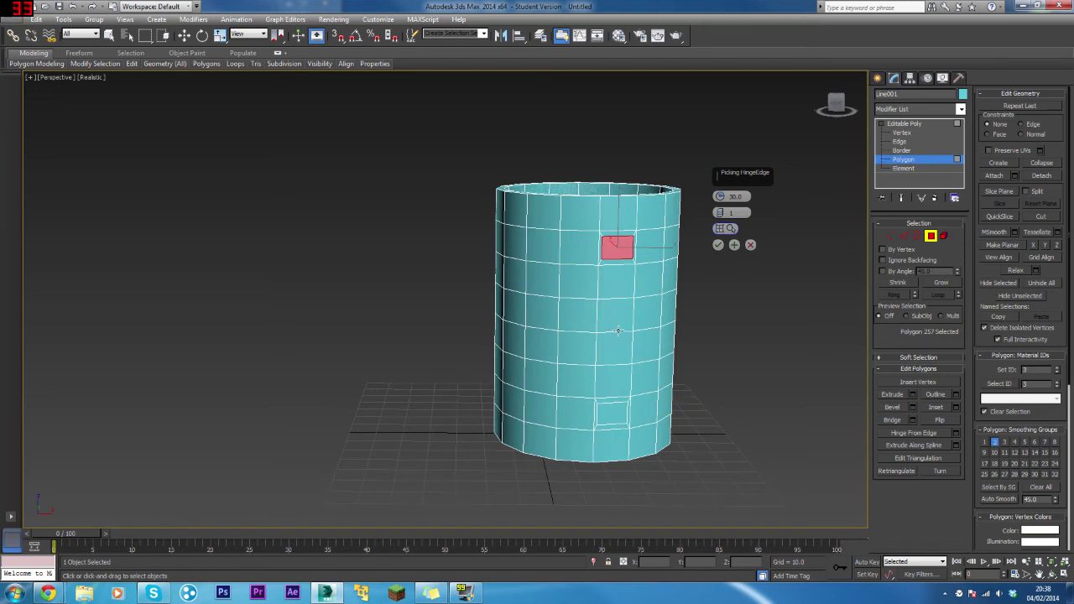
Step: Hinge the upper face from its top edge at 160 degrees with 7 segments
left_click(614, 332)
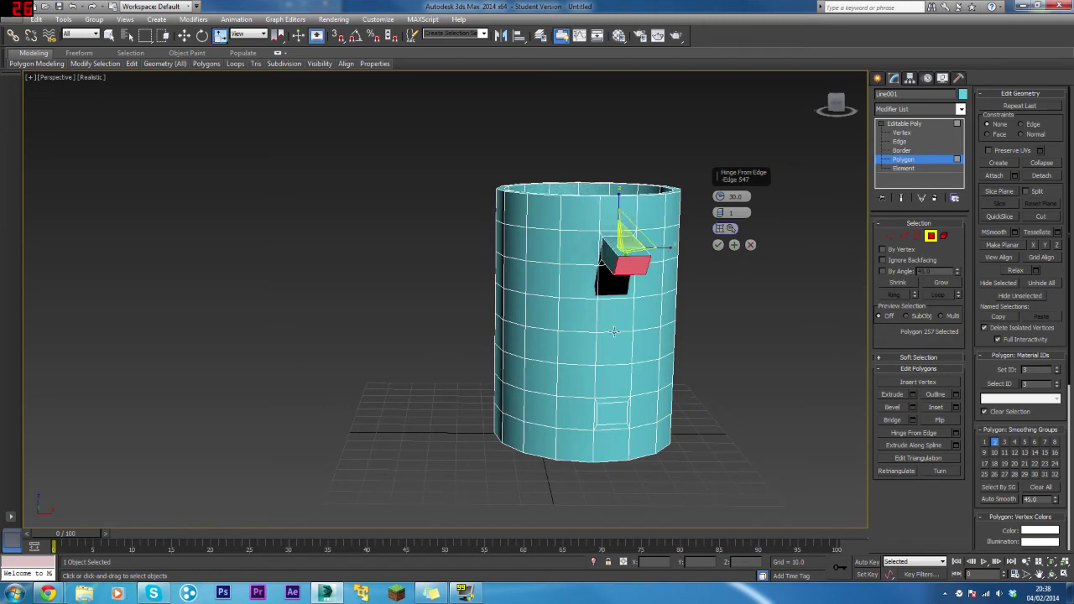
left_click(719, 233)
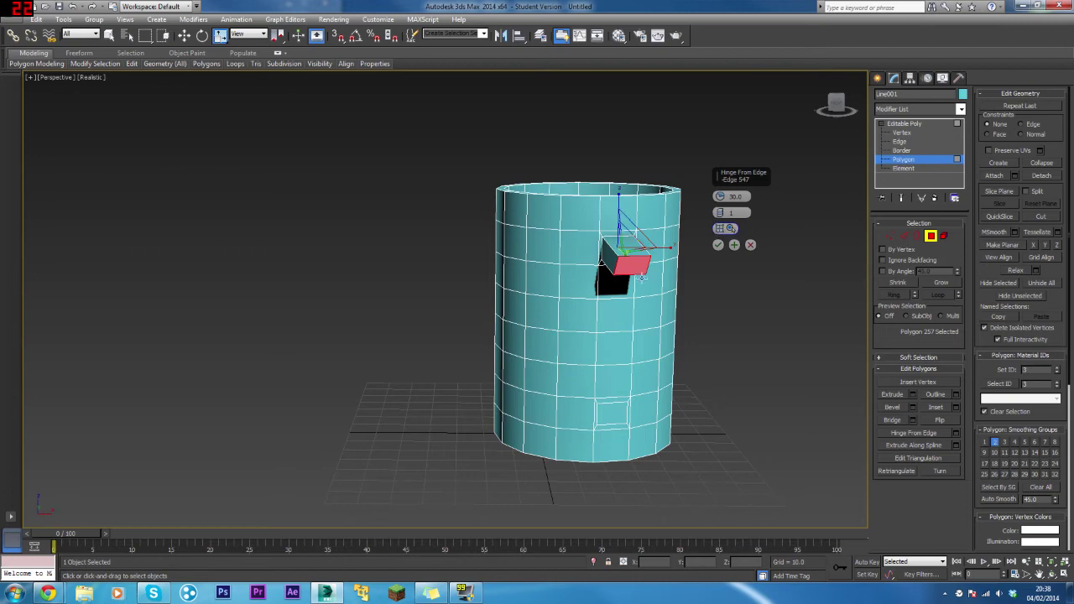
middle_click_drag(672, 286, 678, 294, "alt")
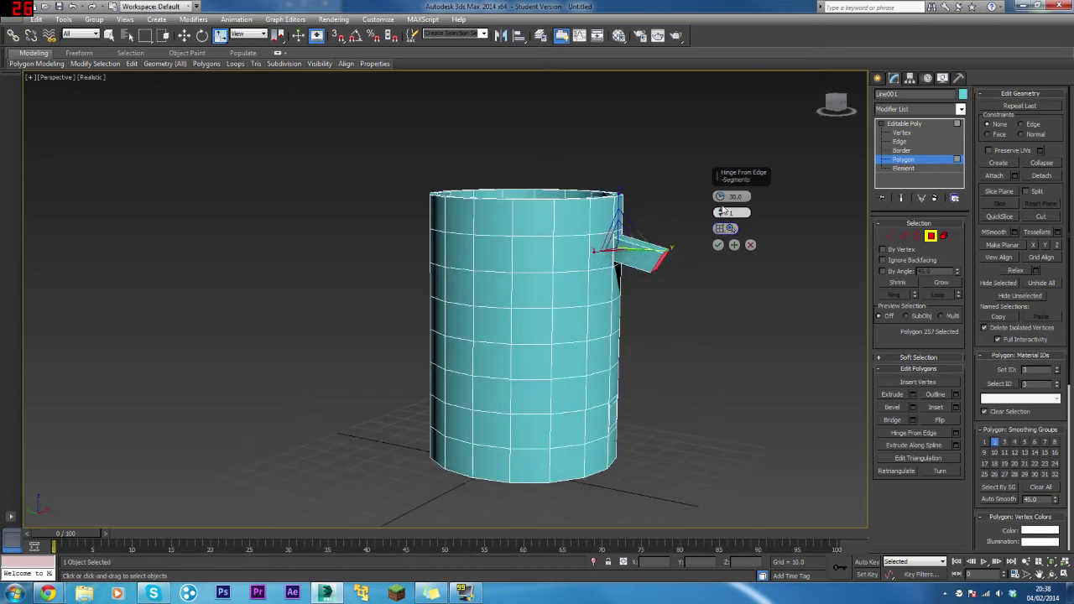
left_click_drag(726, 198, 725, 203)
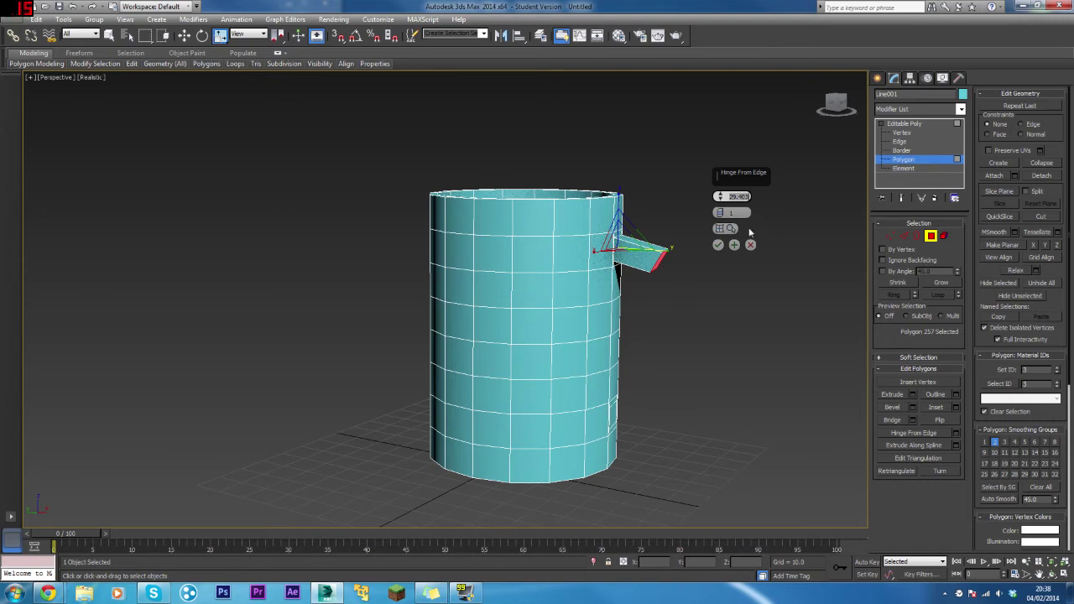
type("160")
key("Tab")
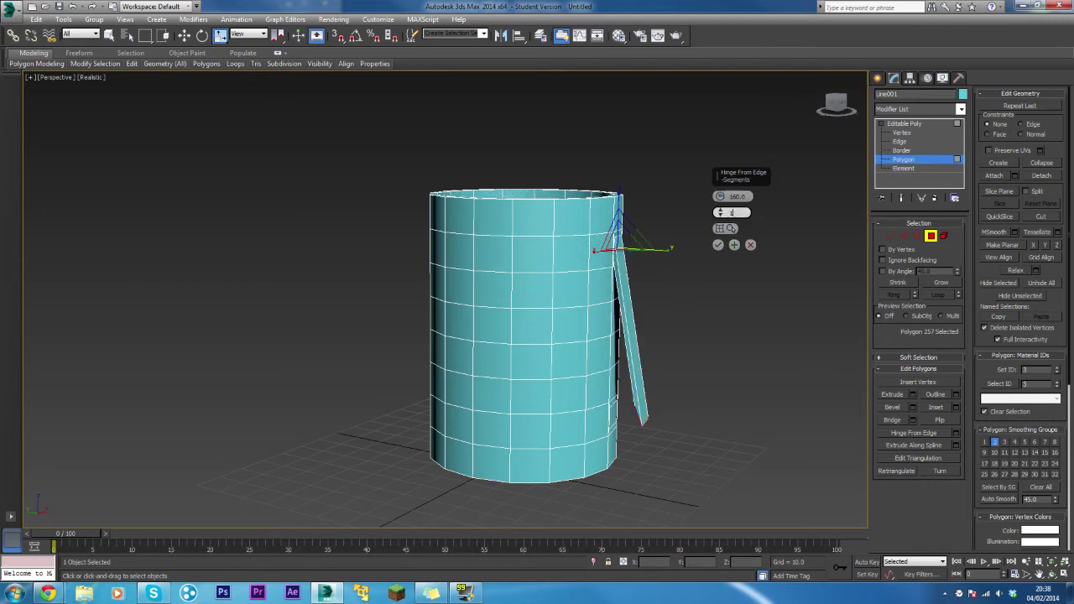
type("7")
left_click(737, 197)
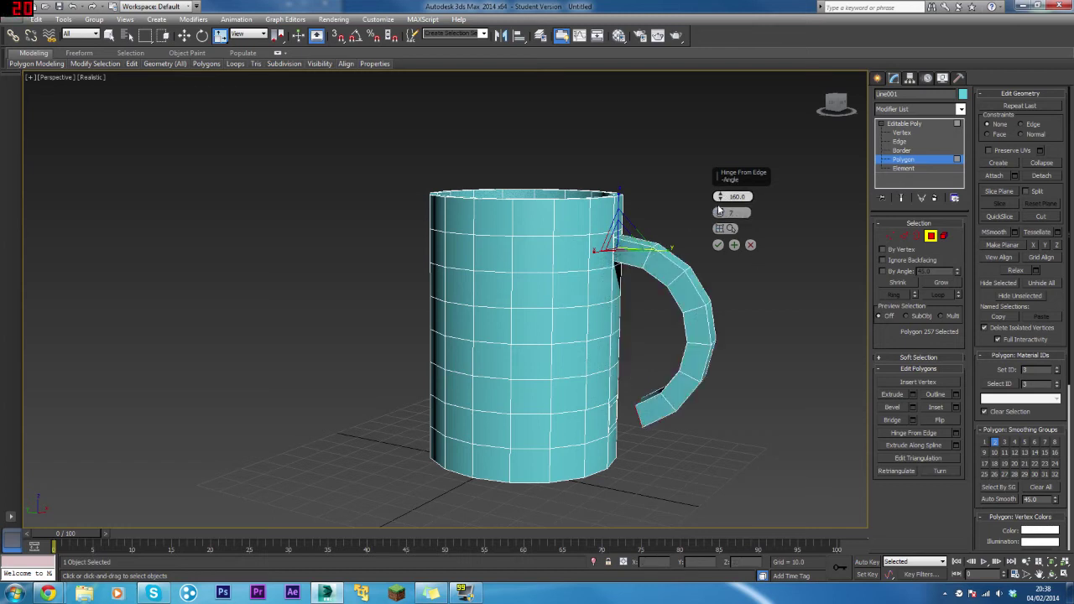
Step: Apply the 160-degree hinge and orbit to face the handle's lower end
left_click(718, 246)
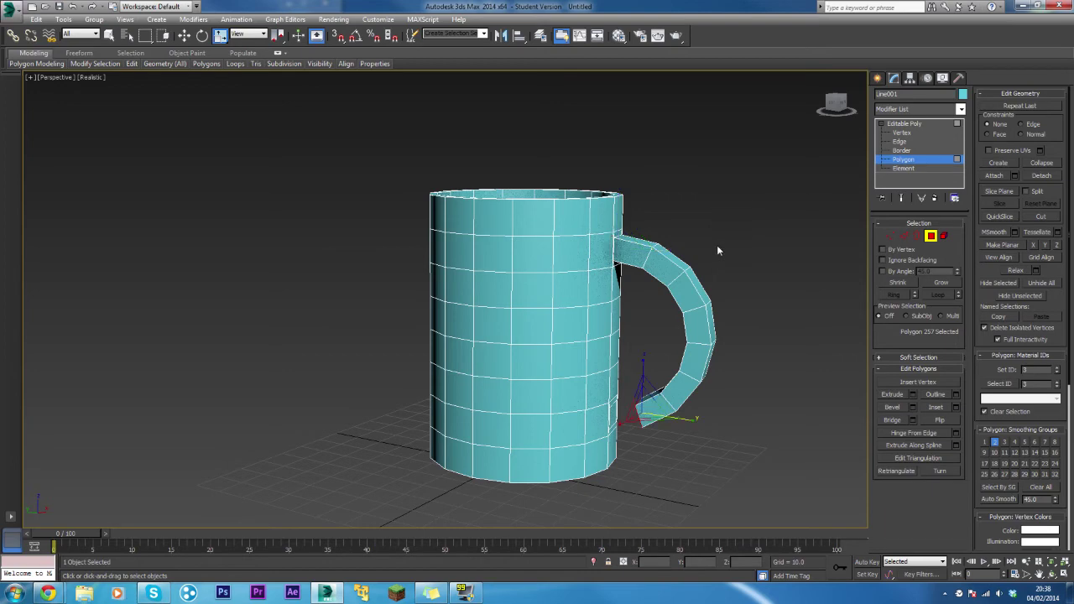
middle_click_drag(717, 245, 692, 254, "alt")
scroll(634, 454, "up", 5)
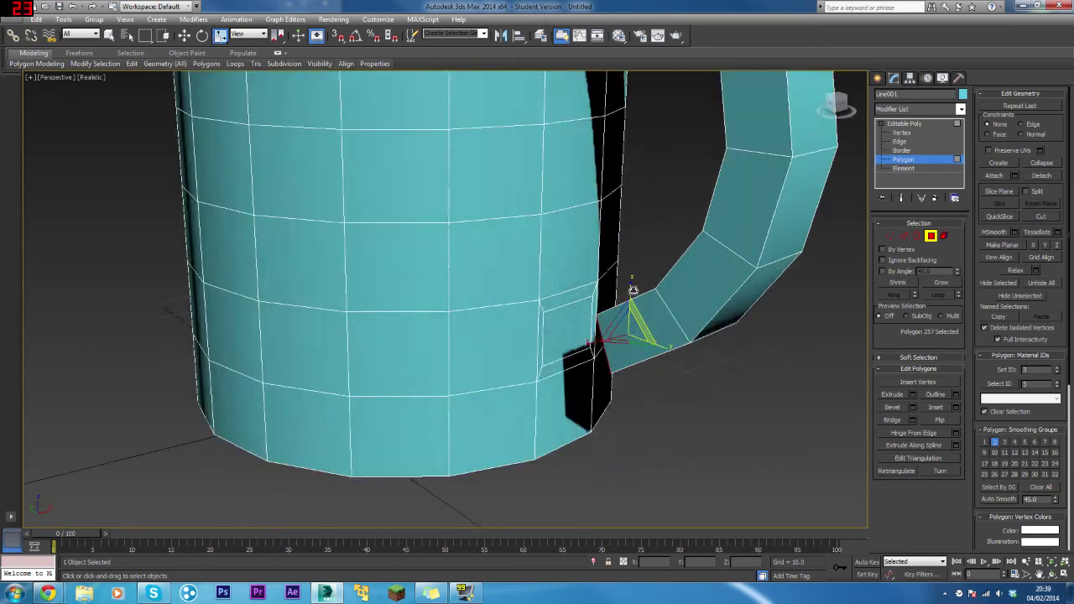
scroll(633, 289, "up", 3)
middle_click_drag(587, 311, 604, 244, "alt")
middle_click_drag(660, 267, 639, 275, "alt")
Step: Bridge the handle's free end to the lower inset face on the mug body
left_click(552, 260, "ctrl")
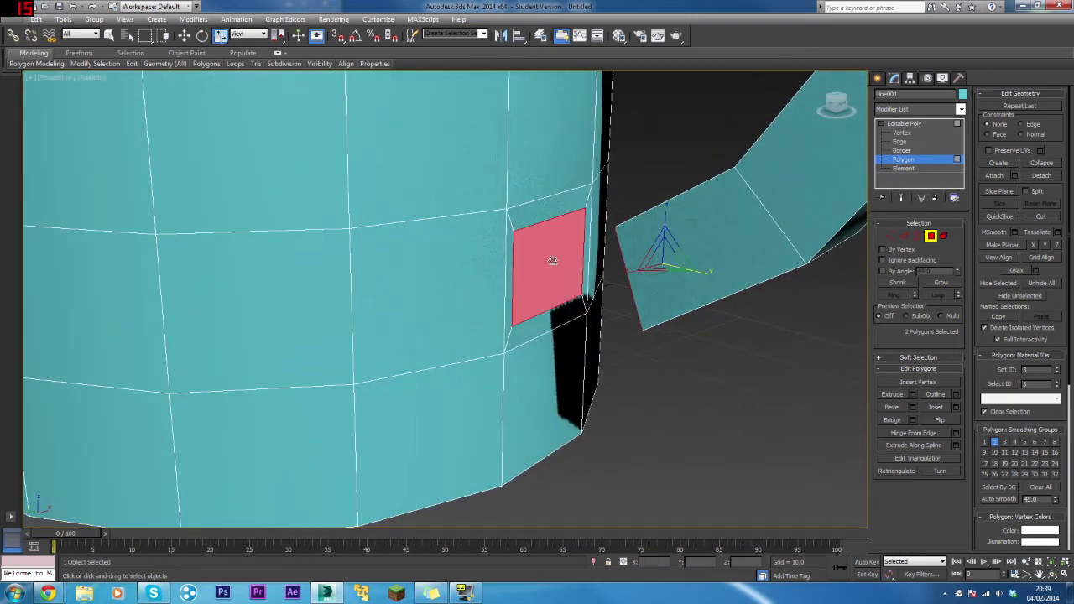
left_click(892, 420)
scroll(565, 254, "down", 5)
scroll(565, 253, "down", 4)
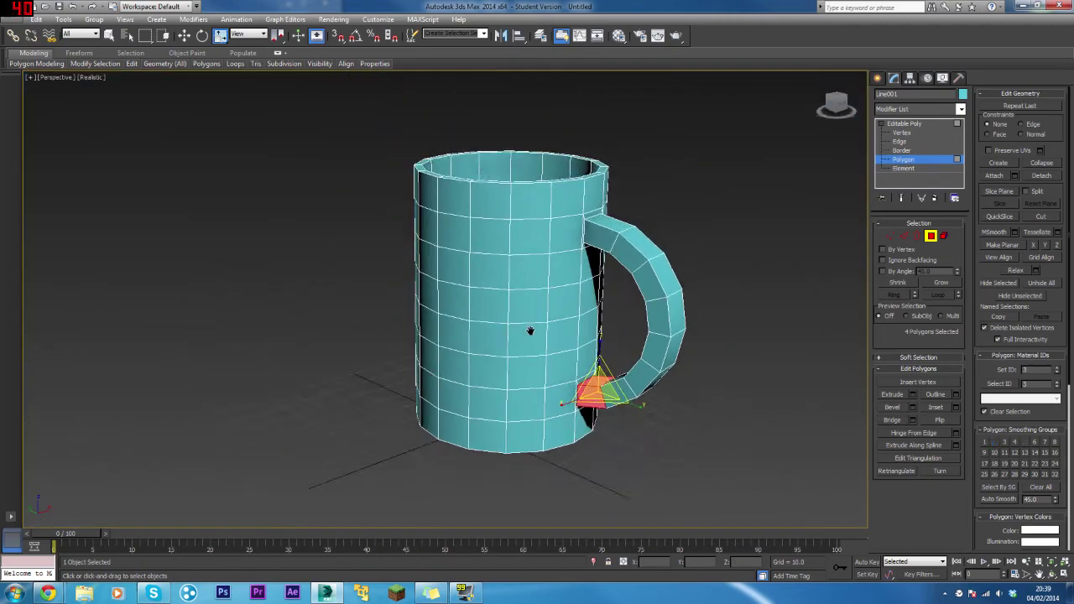
middle_click_drag(532, 331, 534, 303, "alt")
Step: Leave polygon sub-object level and add a TurboSmooth modifier to Line001
left_click(806, 217)
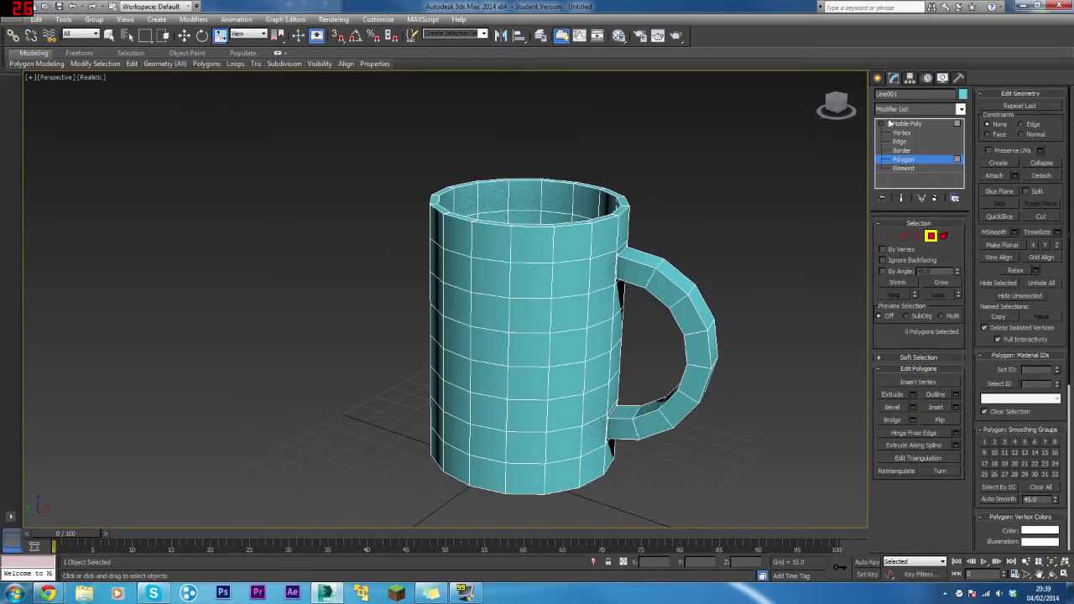
left_click(880, 124)
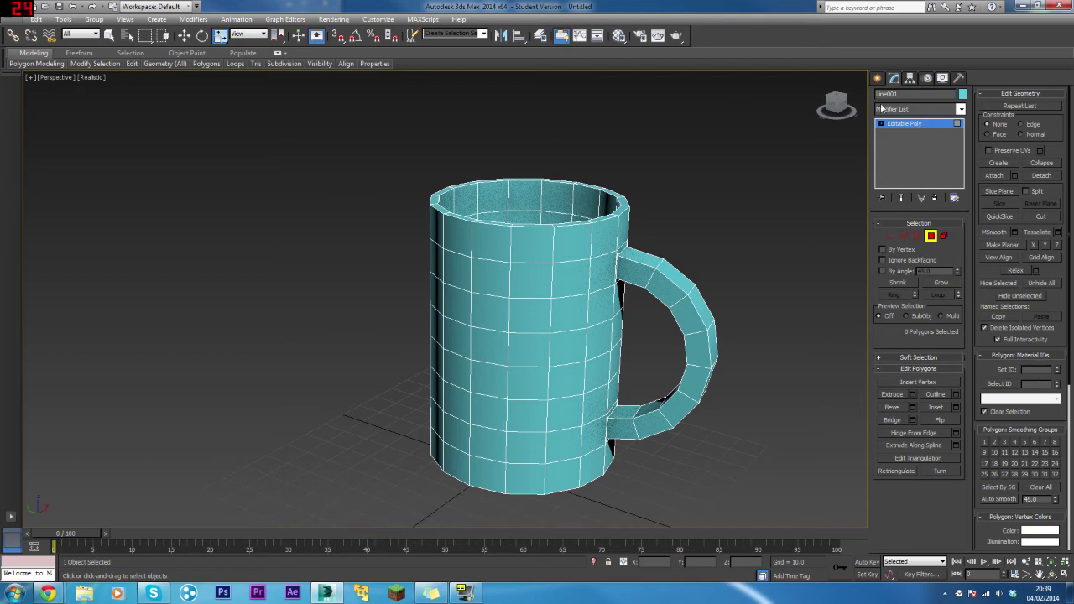
left_click(888, 109)
left_click(894, 125)
left_click(919, 109)
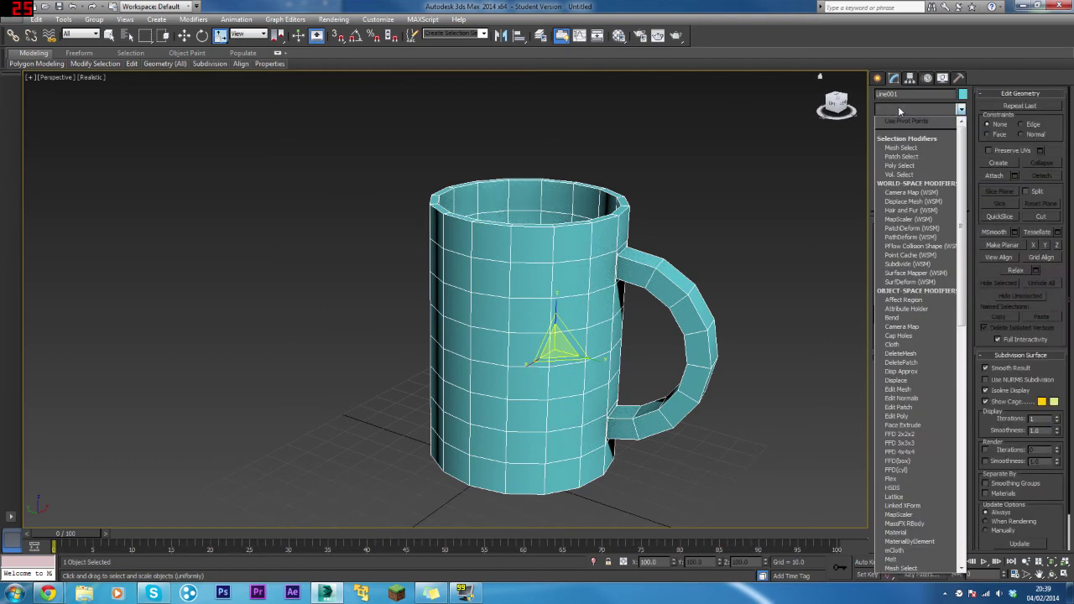
scroll(918, 290, "down", 2)
type("tu")
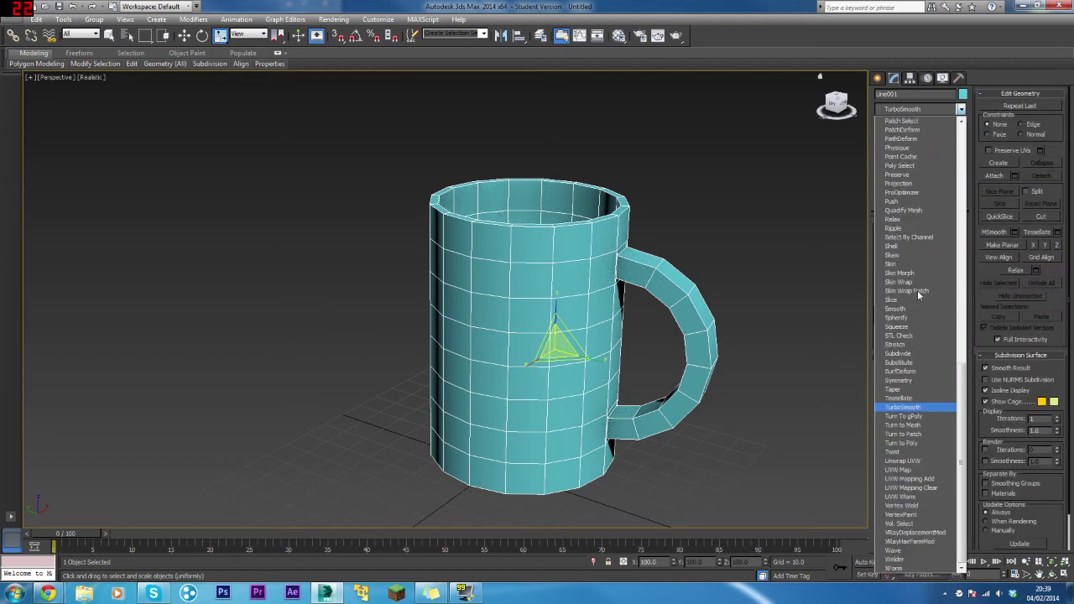
key("Return")
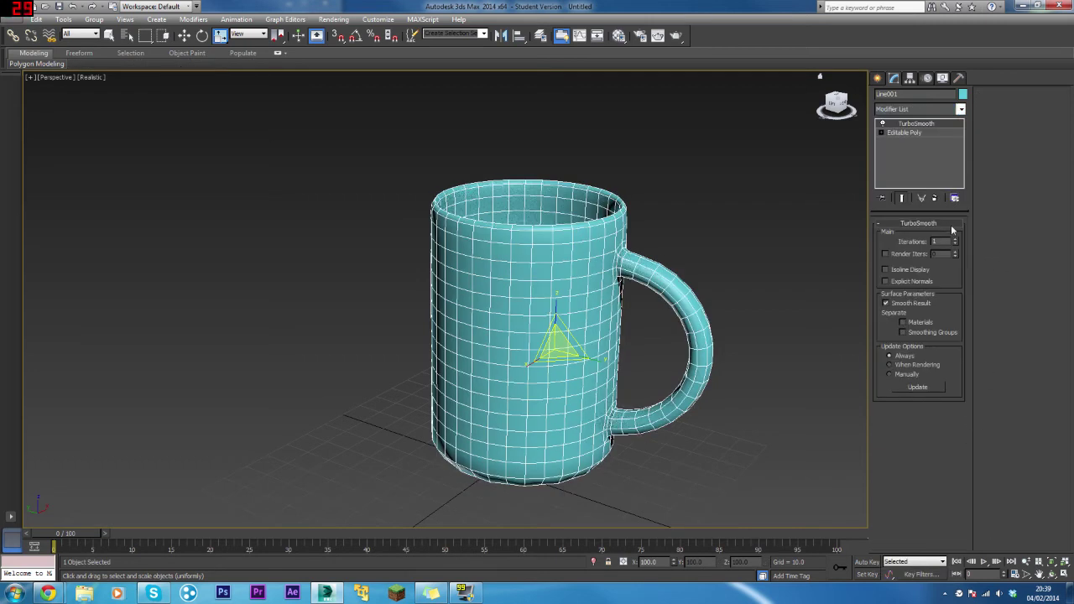
Step: Raise TurboSmooth iterations to 2 and inspect the rounded mug from above
left_click(956, 240)
left_click(683, 246)
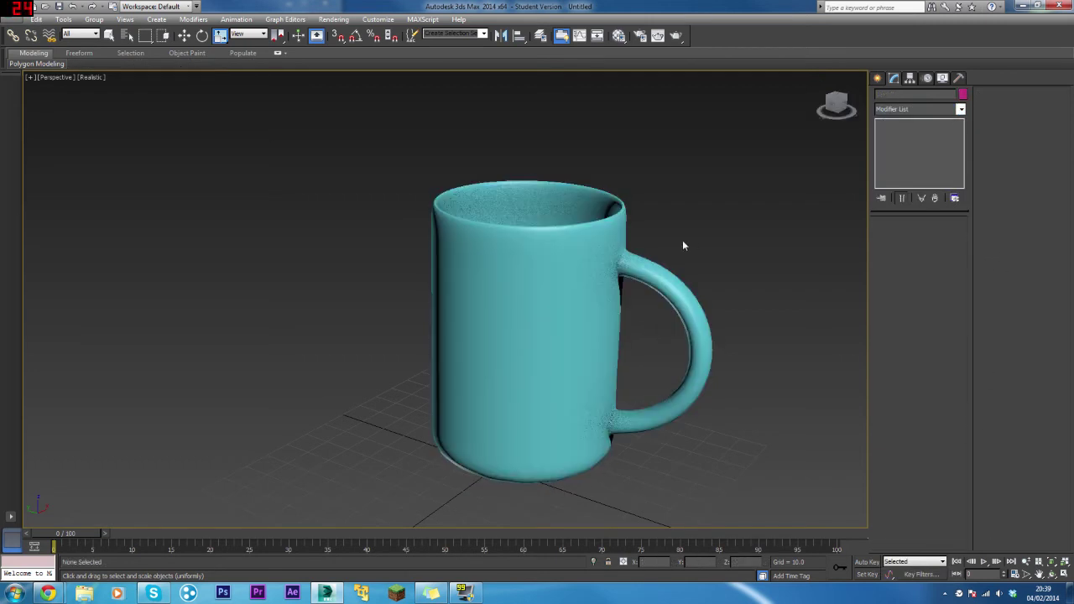
middle_click_drag(683, 245, 554, 353, "alt")
left_click(548, 325)
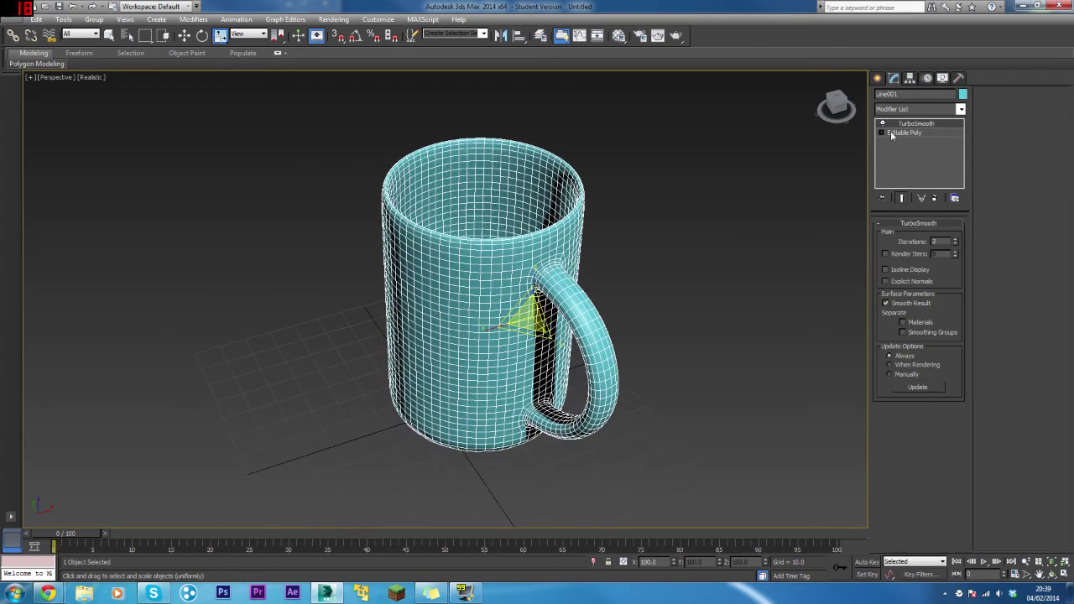
mouse_move(546, 273)
middle_mouse_down("alt")
mouse_move(527, 263)
mouse_move(493, 338)
mouse_move(493, 298)
mouse_move(492, 313)
mouse_move(502, 286)
mouse_move(537, 262)
middle_mouse_up("alt")
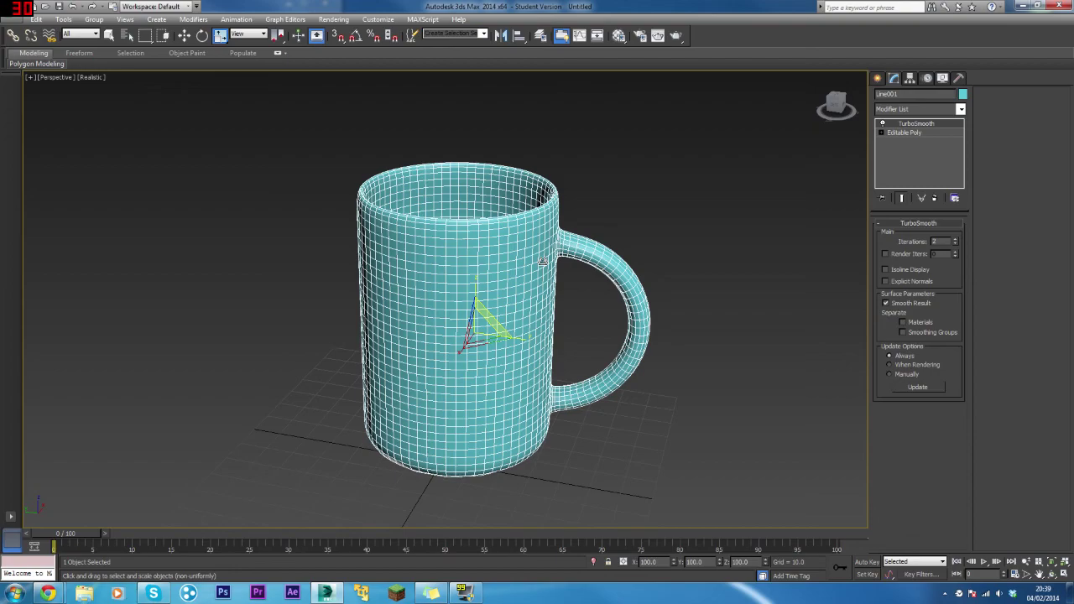
middle_click_drag(636, 201, 627, 223, "alt")
middle_click_drag(500, 318, 533, 273, "alt")
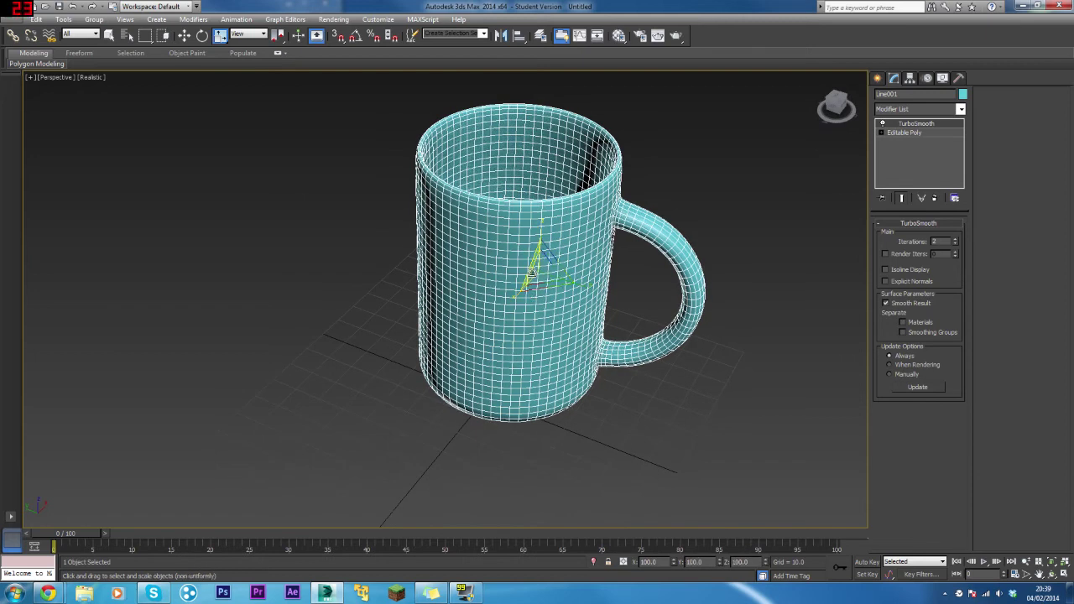